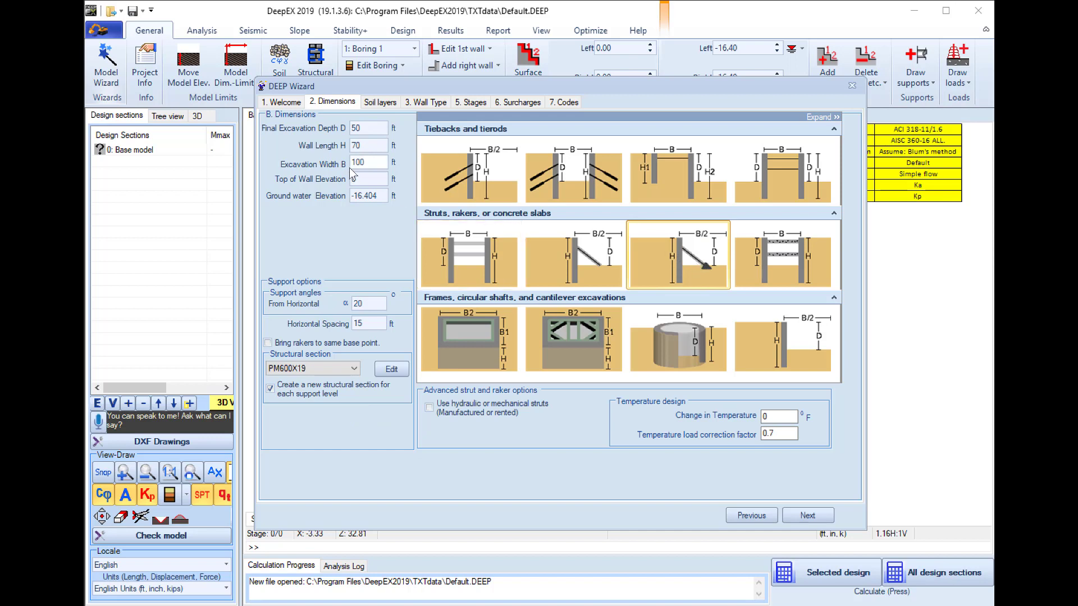
Set the final excavation depth to 25 ft, the wall length to 50 ft and the ground water elevation to -25 ft.
{"action": "left_click_drag", "start_coordinate": [372, 128], "coordinate": [345, 128]}
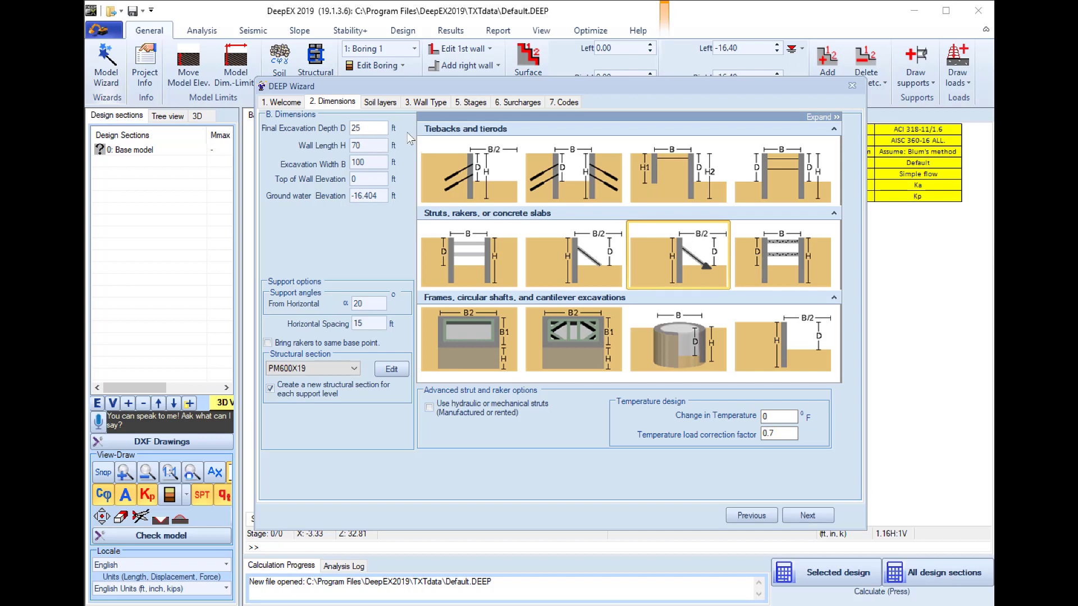
{"action": "key", "text": "Tab"}
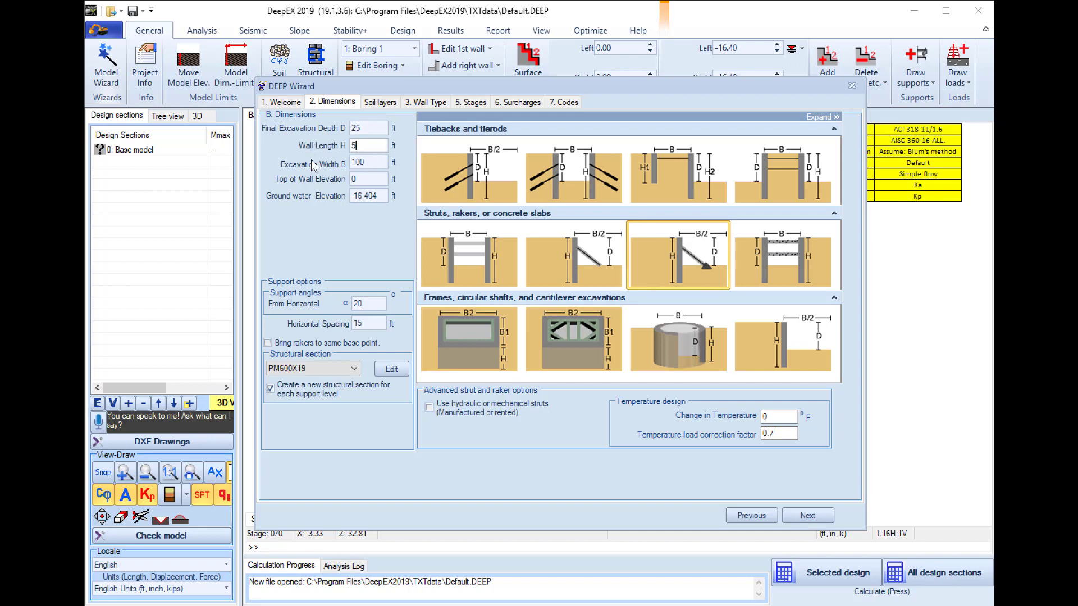
{"action": "type", "text": "50"}
{"action": "left_click_drag", "start_coordinate": [381, 196], "coordinate": [360, 198]}
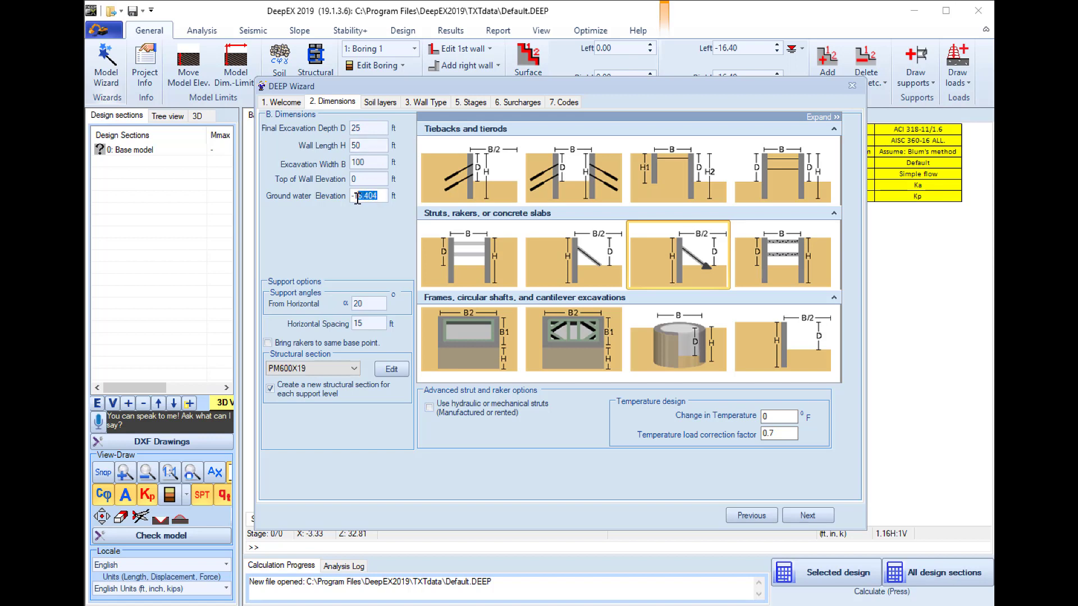
{"action": "type", "text": "-7"}
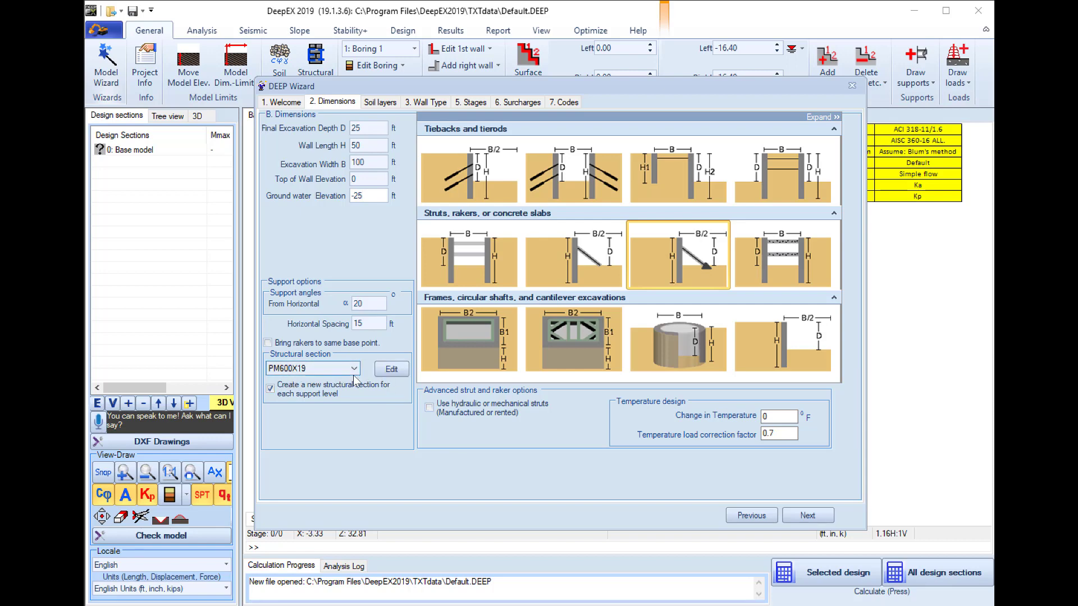
Open the raker's structural section data for editing and add three new strut sections.
{"action": "left_click", "coordinate": [392, 370]}
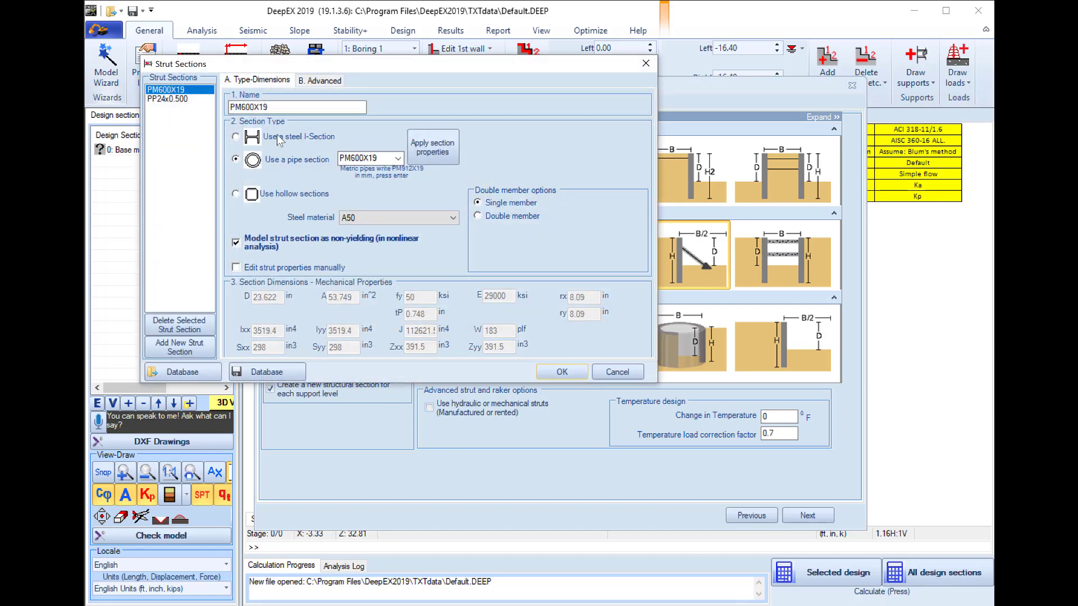
{"action": "left_click", "coordinate": [187, 351]}
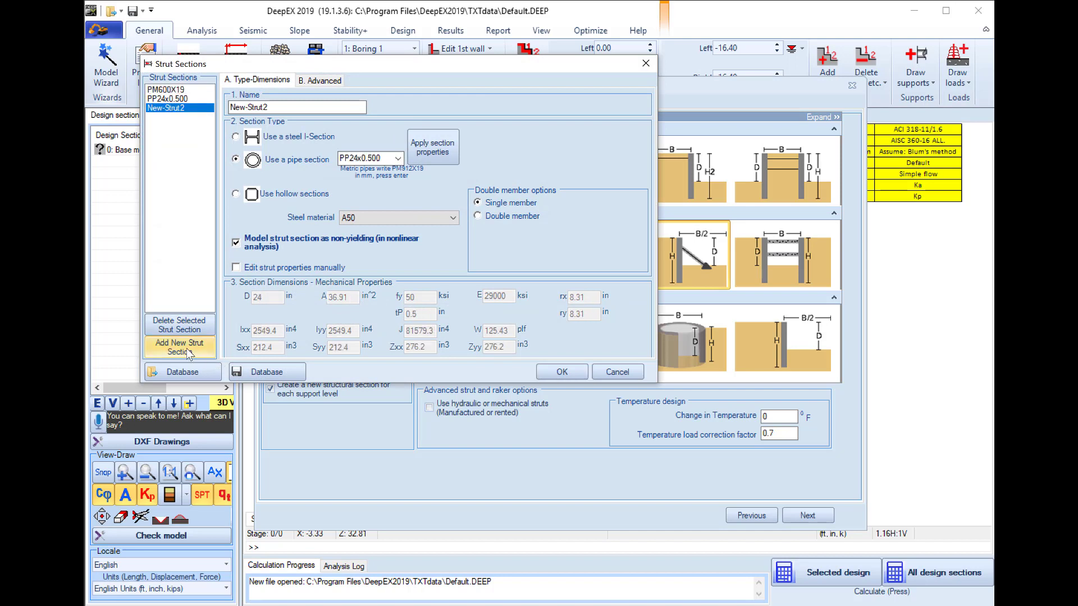
{"action": "left_click", "coordinate": [187, 352]}
{"action": "left_click", "coordinate": [188, 351]}
Make the first new strut a steel I-section HP12x84, rename it after the section and accept the strut sections.
{"action": "left_click", "coordinate": [176, 109]}
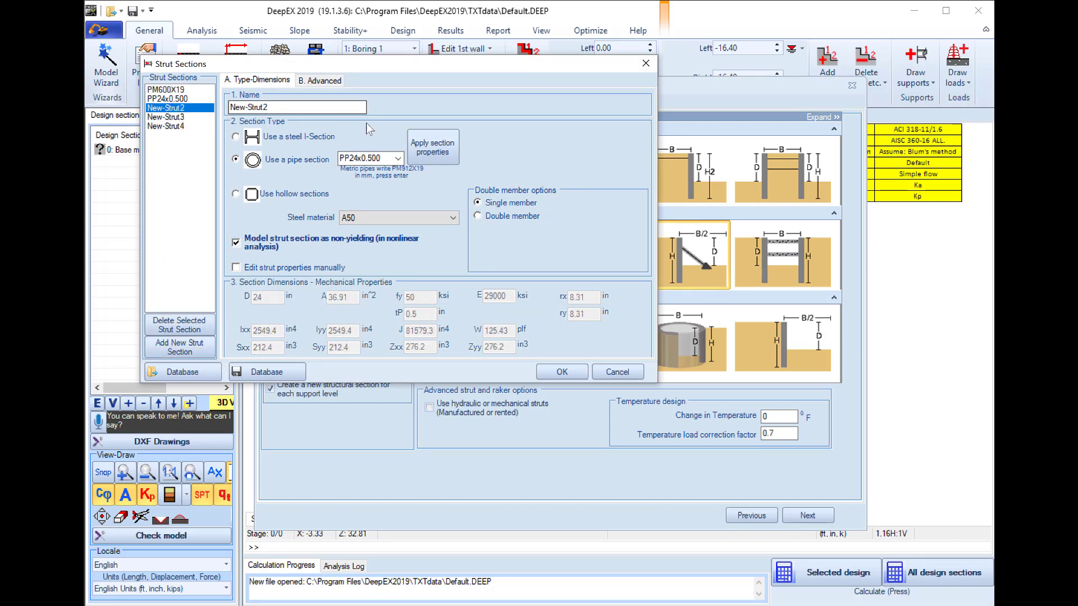
{"action": "left_click", "coordinate": [236, 136]}
{"action": "left_click", "coordinate": [395, 136]}
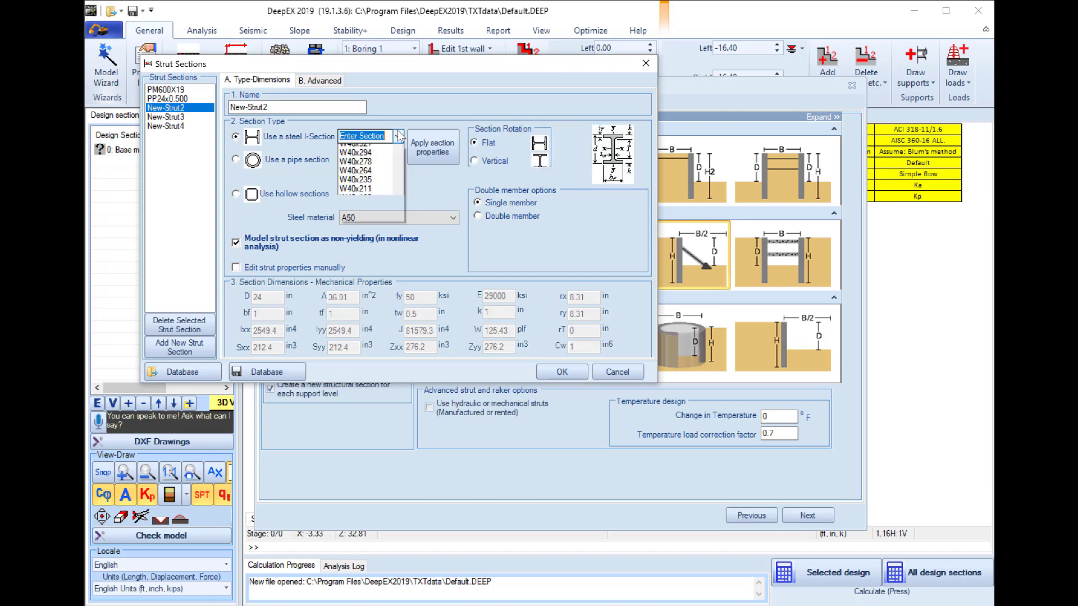
{"action": "left_click_drag", "start_coordinate": [398, 160], "coordinate": [400, 361]}
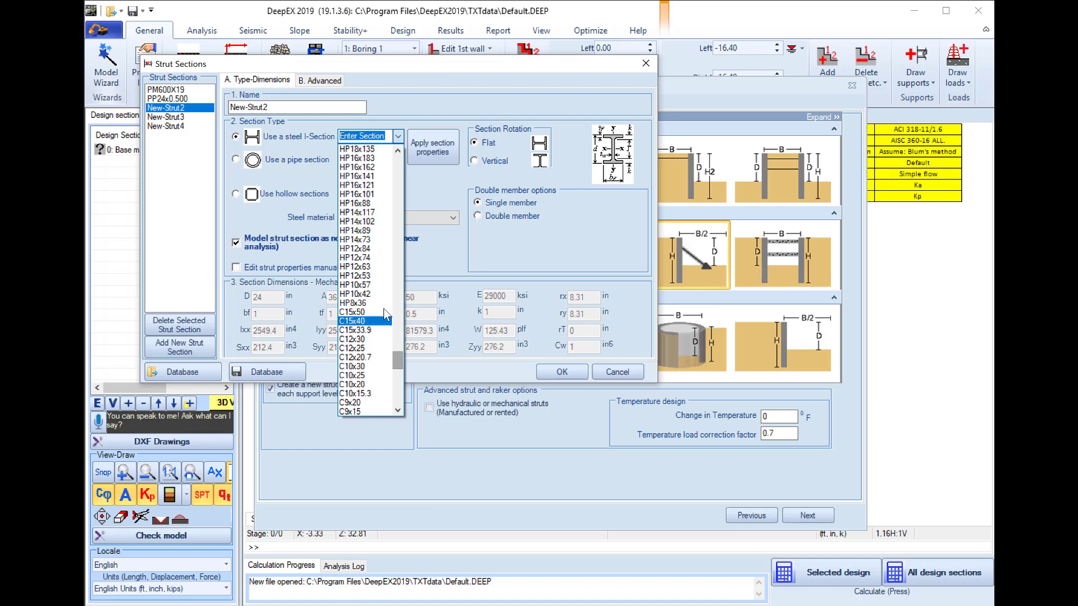
{"action": "left_click", "coordinate": [380, 257]}
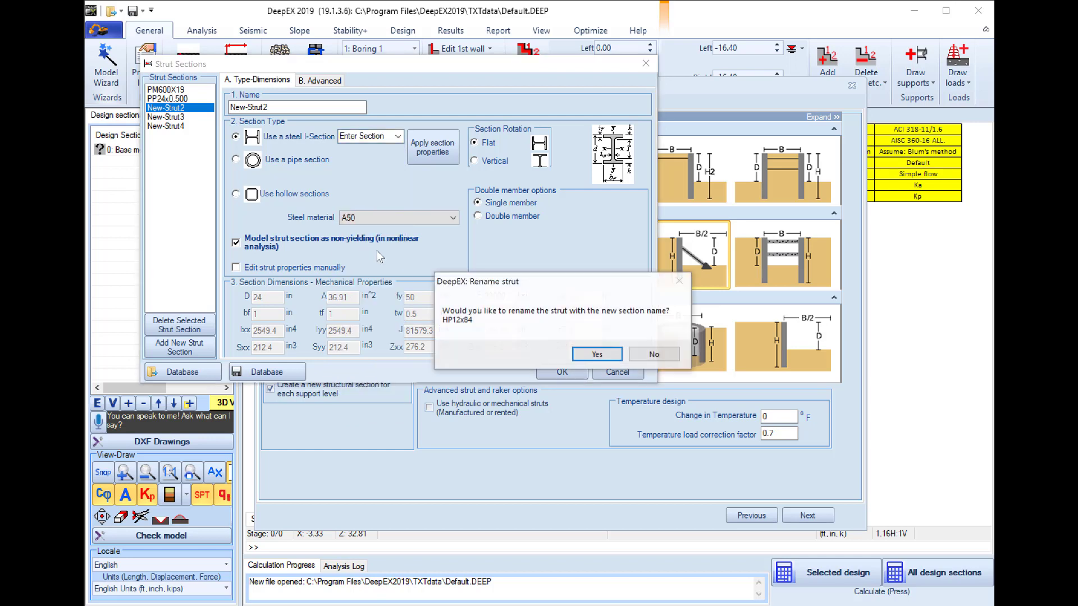
{"action": "left_click", "coordinate": [596, 355]}
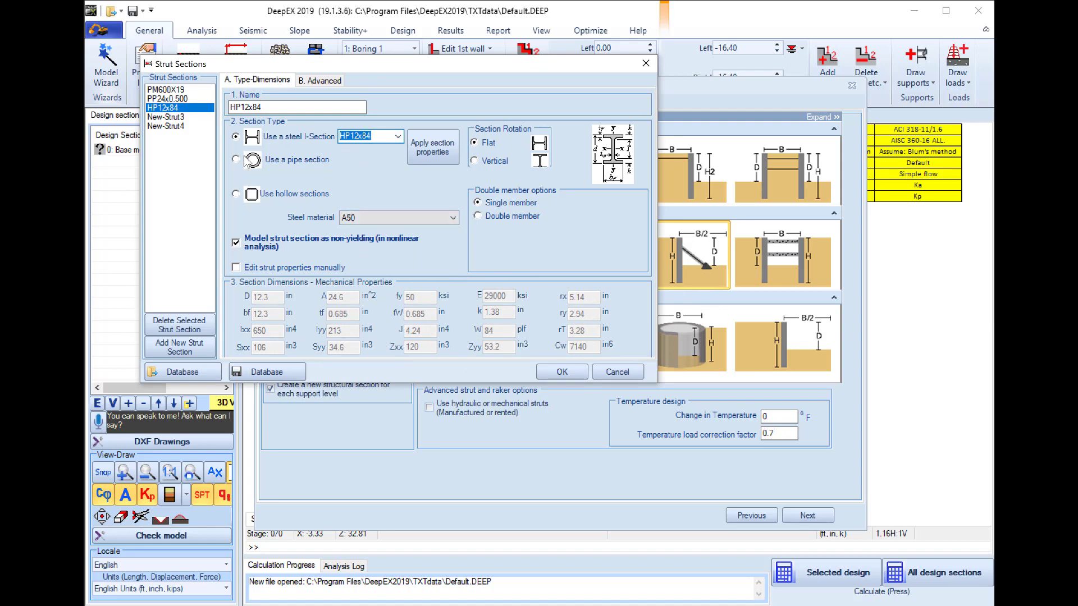
{"action": "left_click", "coordinate": [561, 372]}
Assign HP12x84 as the support's structural section and disable creating a new structural section for each support level.
{"action": "left_click", "coordinate": [333, 368]}
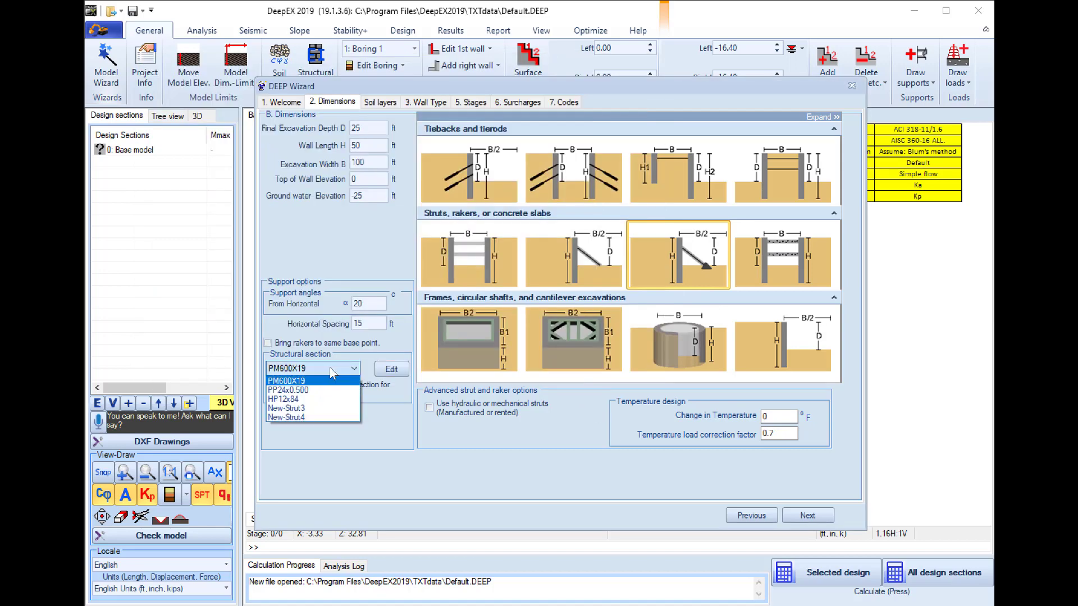
{"action": "left_click", "coordinate": [318, 403]}
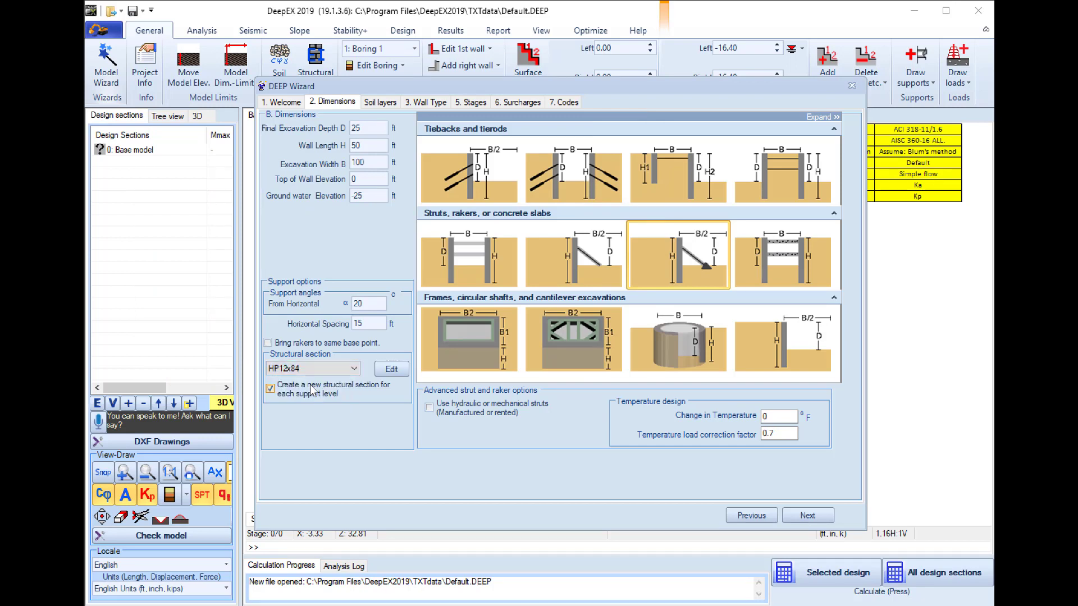
{"action": "left_click", "coordinate": [270, 388]}
Open the soil types from the wizard's soil layers page and add three new soils.
{"action": "left_click", "coordinate": [380, 103]}
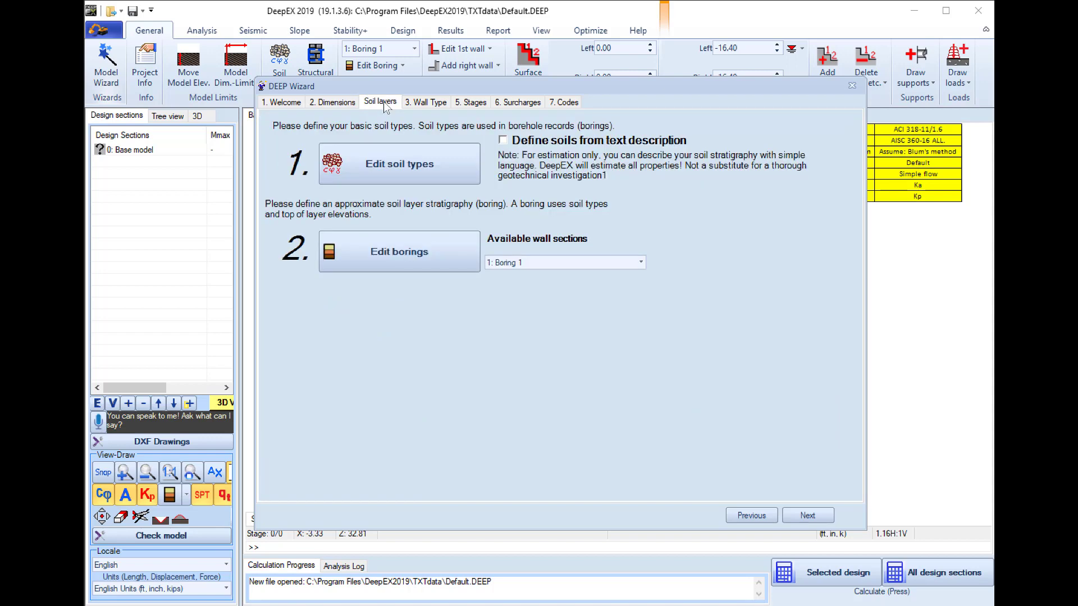
{"action": "left_click", "coordinate": [428, 167]}
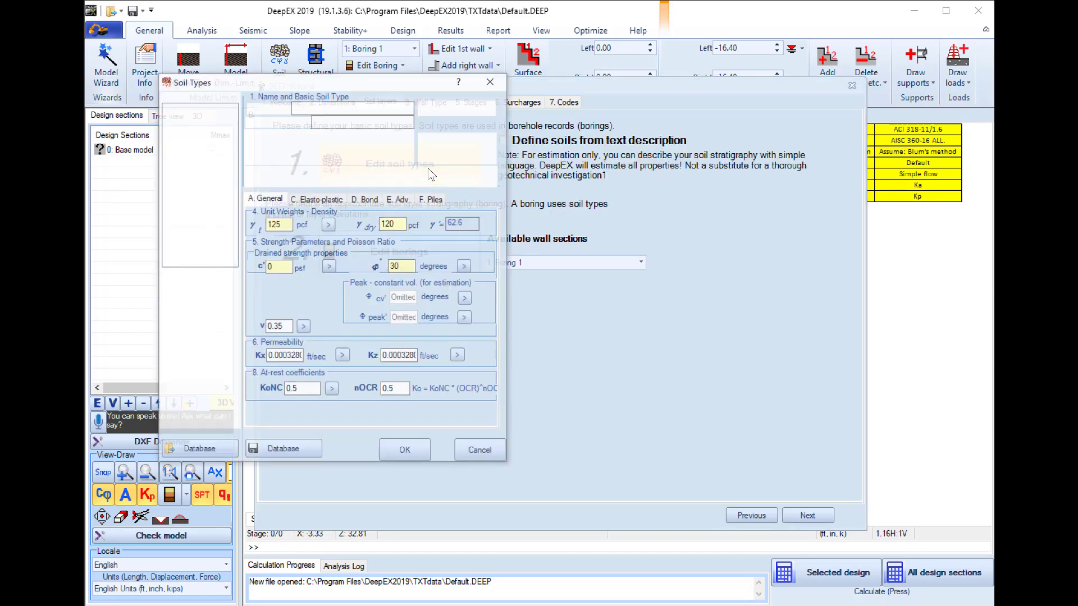
{"action": "left_click", "coordinate": [197, 334]}
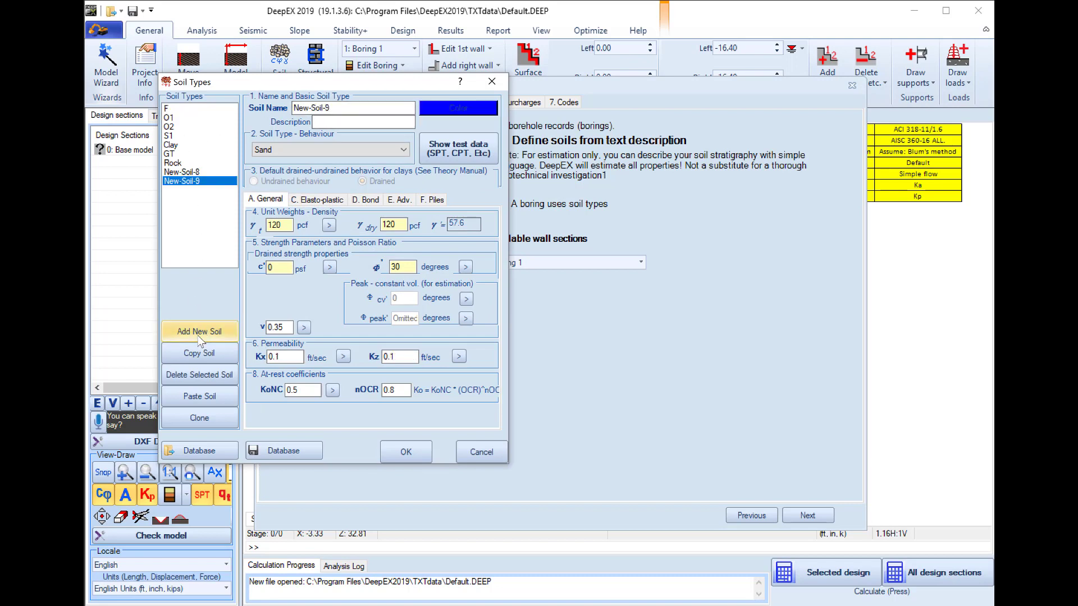
{"action": "left_click", "coordinate": [197, 334]}
{"action": "left_click", "coordinate": [197, 334]}
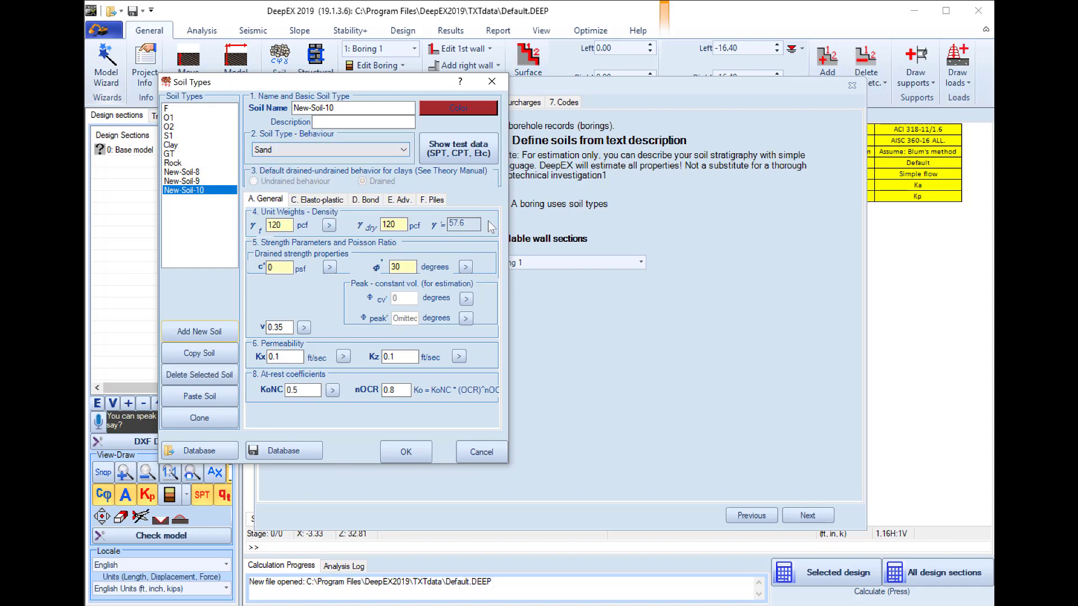
Review the last new soil's test data and SPT estimator, hide them again and accept the soil types.
{"action": "left_click", "coordinate": [463, 153]}
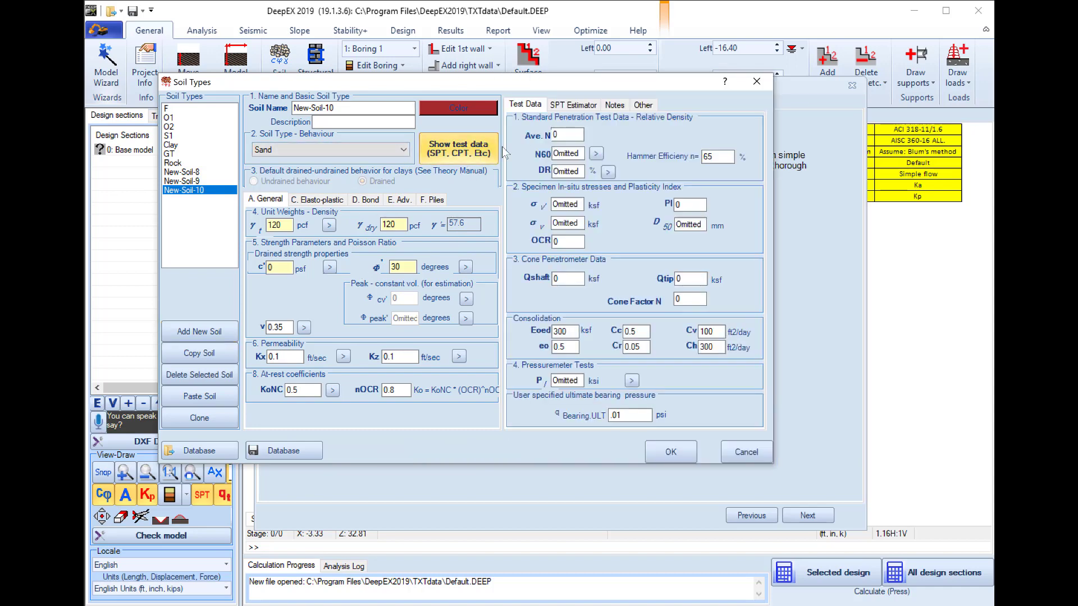
{"action": "left_click", "coordinate": [574, 106]}
{"action": "left_click", "coordinate": [458, 149]}
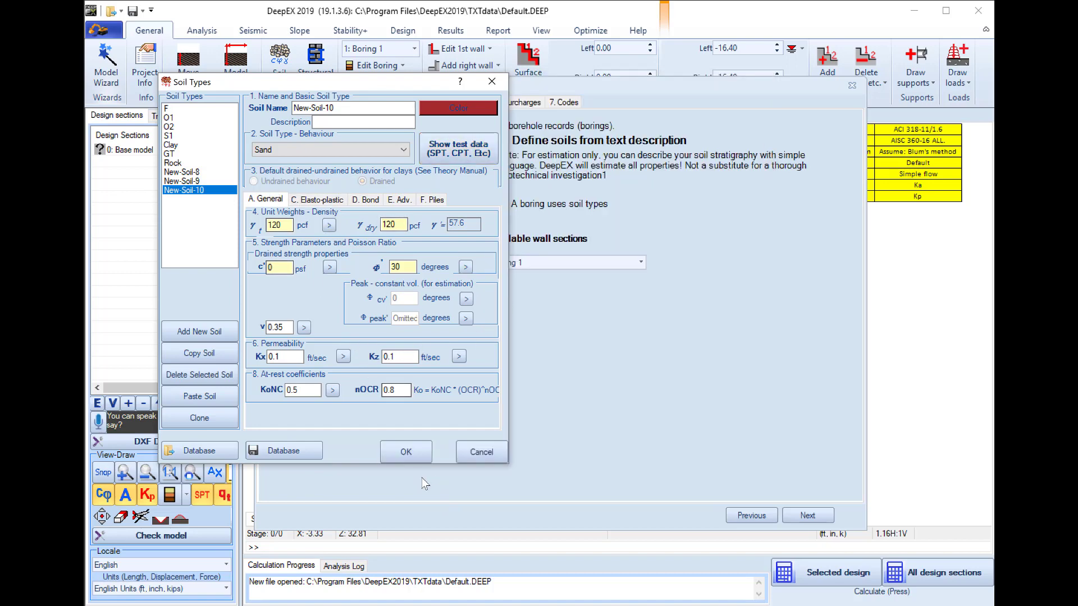
{"action": "left_click", "coordinate": [404, 452]}
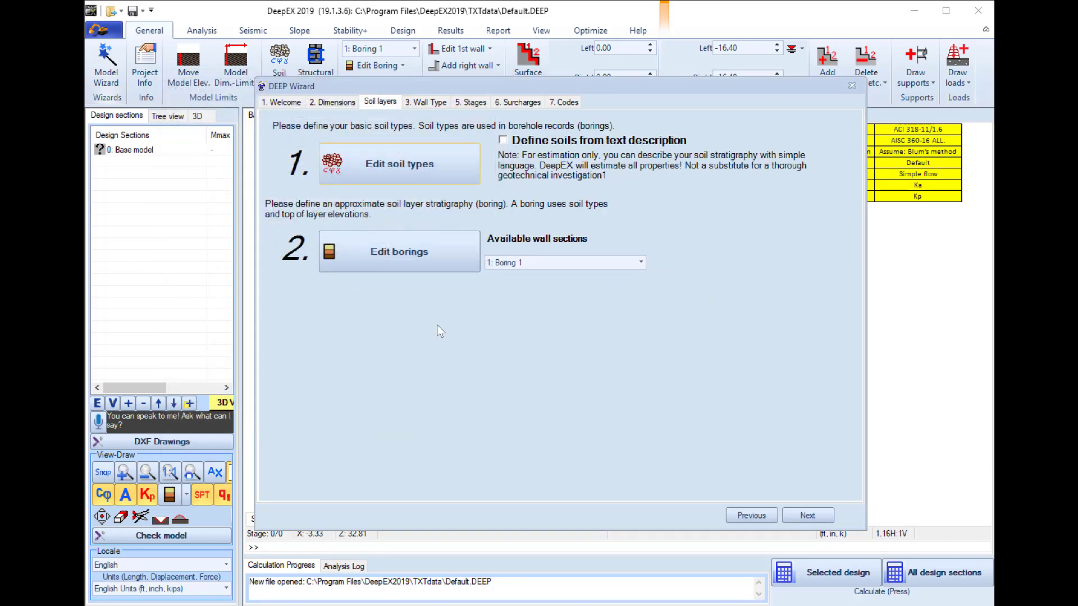
Edit Boring 1 and add a second layer with top elevation -12 ft and soil type S1.
{"action": "left_click", "coordinate": [382, 251]}
{"action": "left_click", "coordinate": [562, 350]}
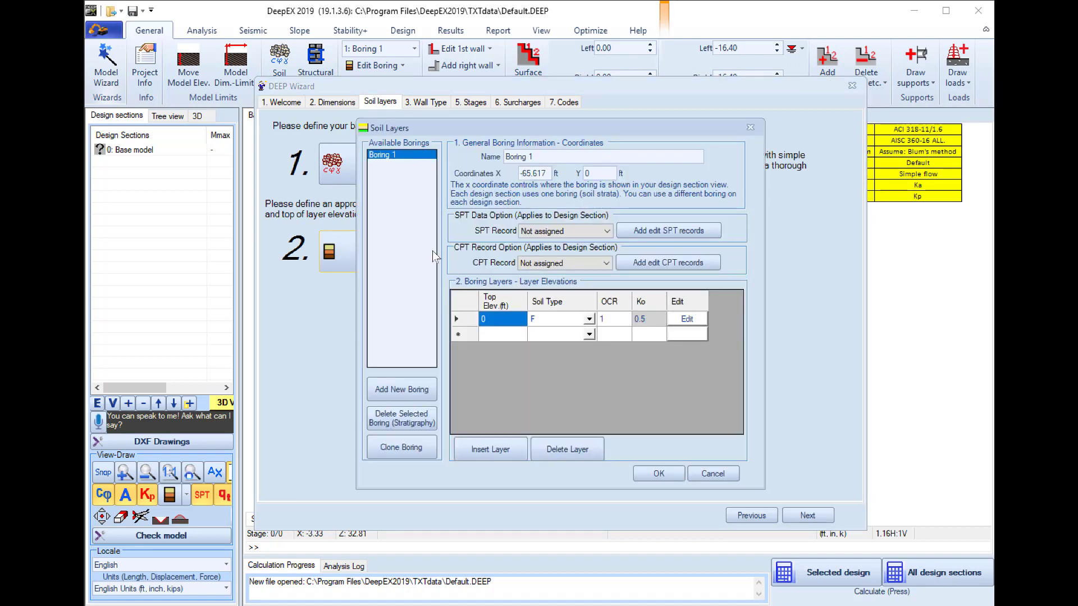
{"action": "left_click", "coordinate": [501, 337]}
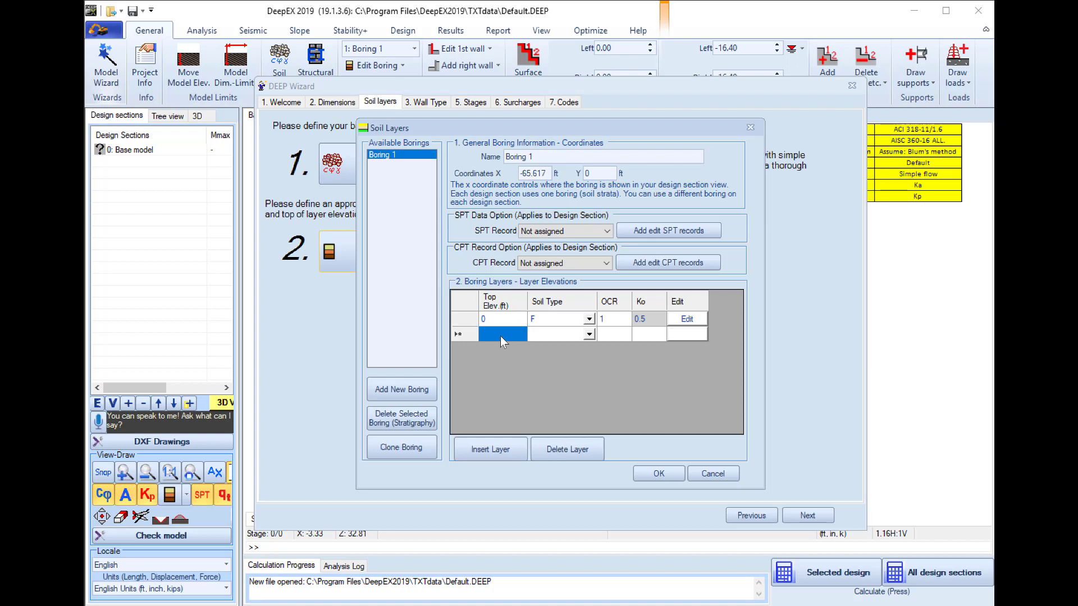
{"action": "type", "text": "-12"}
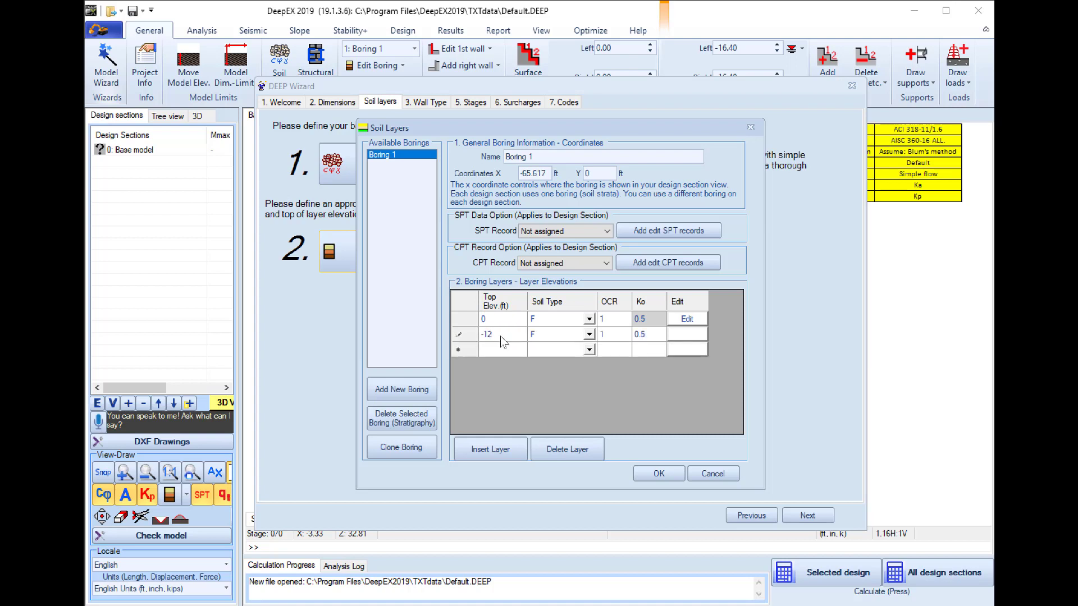
{"action": "left_click", "coordinate": [569, 335]}
{"action": "left_click", "coordinate": [590, 334]}
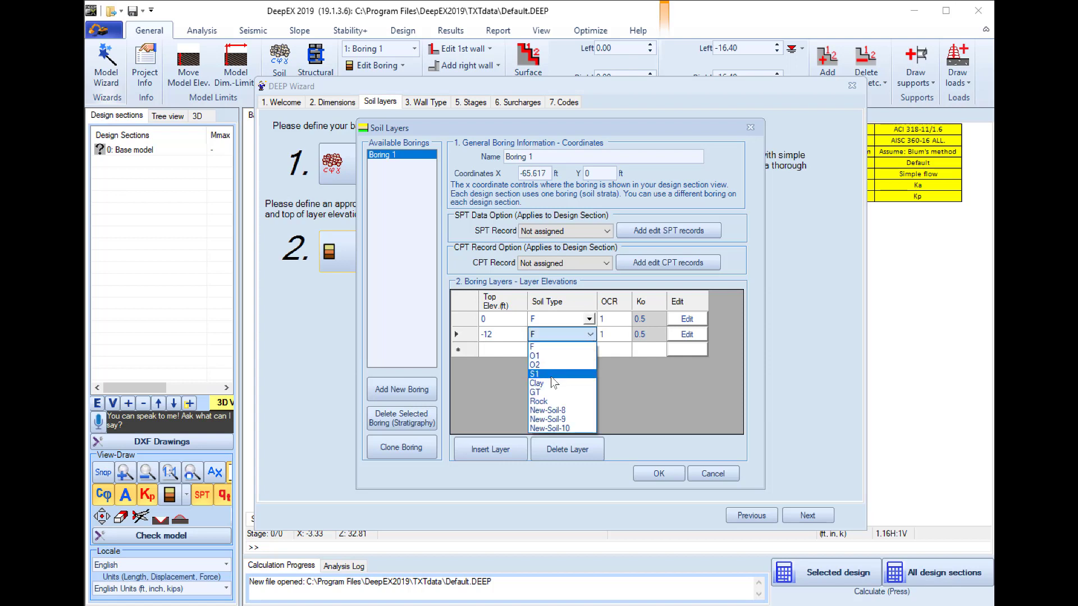
{"action": "left_click", "coordinate": [547, 374]}
Add a third layer to Boring 1 with top elevation -22 ft and soil type GT.
{"action": "left_click", "coordinate": [502, 350]}
{"action": "type", "text": "-"}
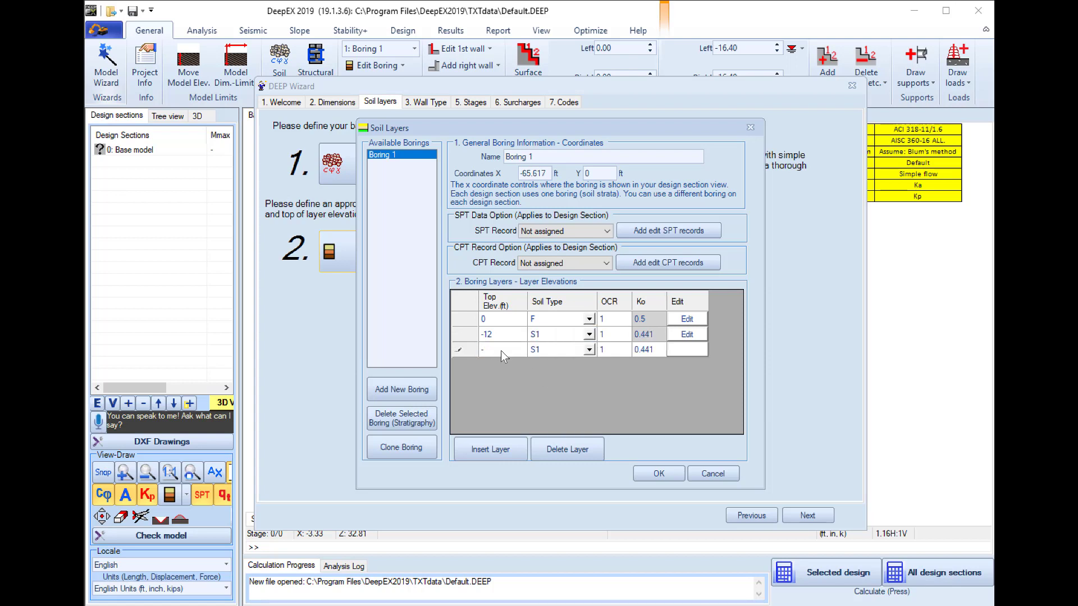
{"action": "type", "text": "22"}
{"action": "left_click", "coordinate": [574, 349]}
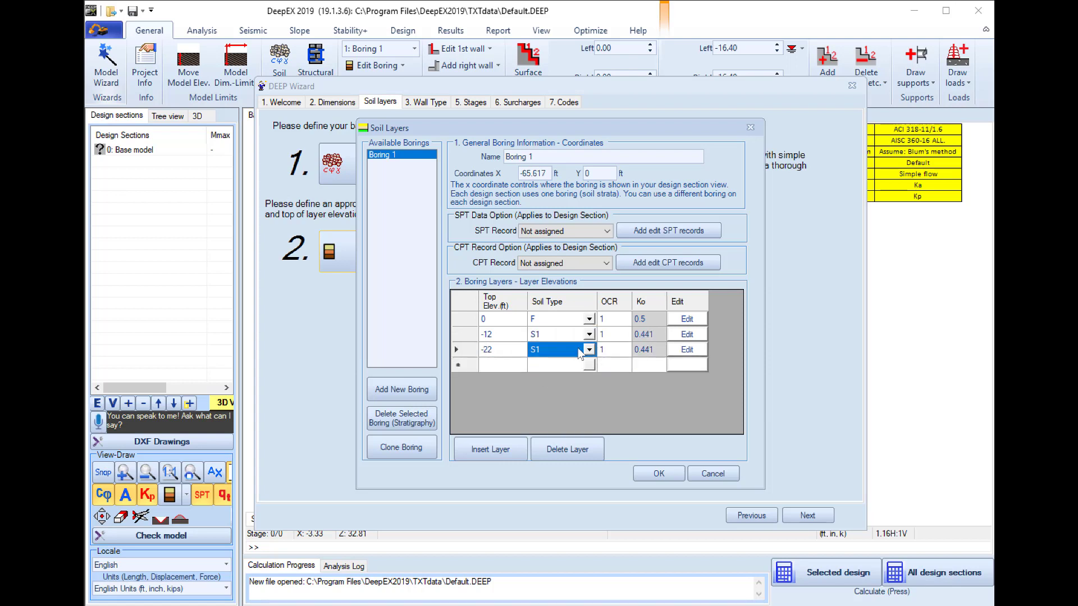
{"action": "left_click", "coordinate": [590, 349]}
{"action": "left_click", "coordinate": [553, 408]}
Add a fourth layer to Boring 1 with top elevation -50 ft and soil type Rock, and accept the soil layers.
{"action": "left_click", "coordinate": [501, 365]}
{"action": "type", "text": "-5"}
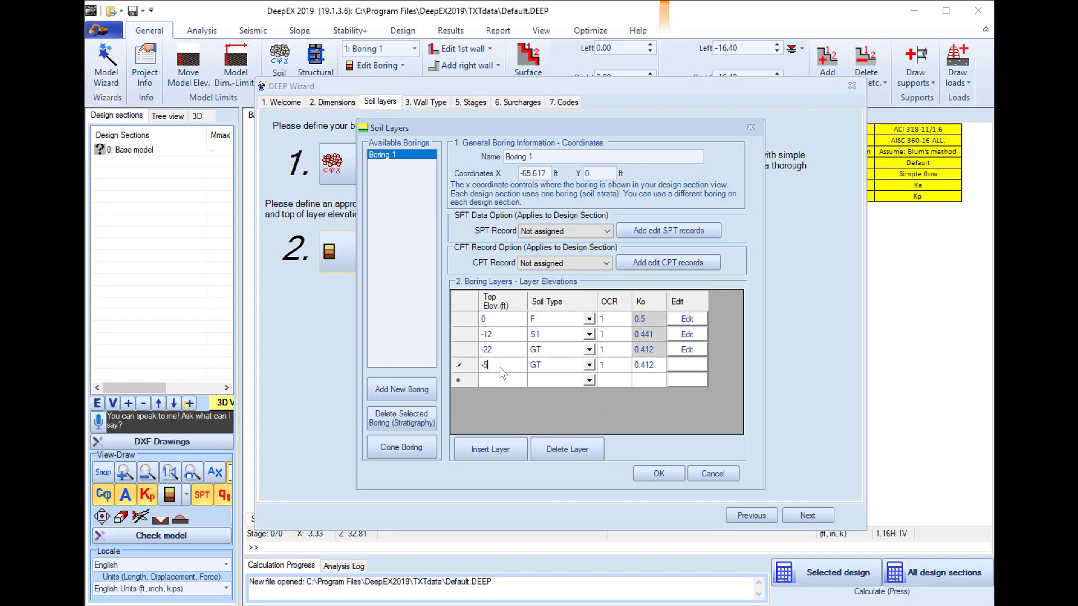
{"action": "left_click", "coordinate": [590, 365]}
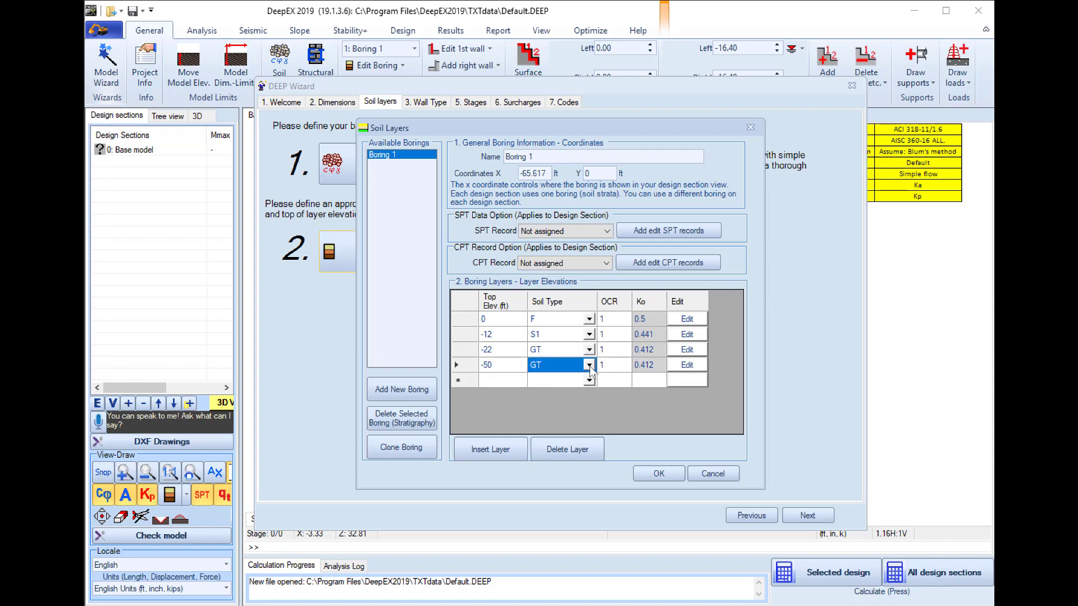
{"action": "left_click", "coordinate": [589, 366]}
{"action": "left_click", "coordinate": [553, 431]}
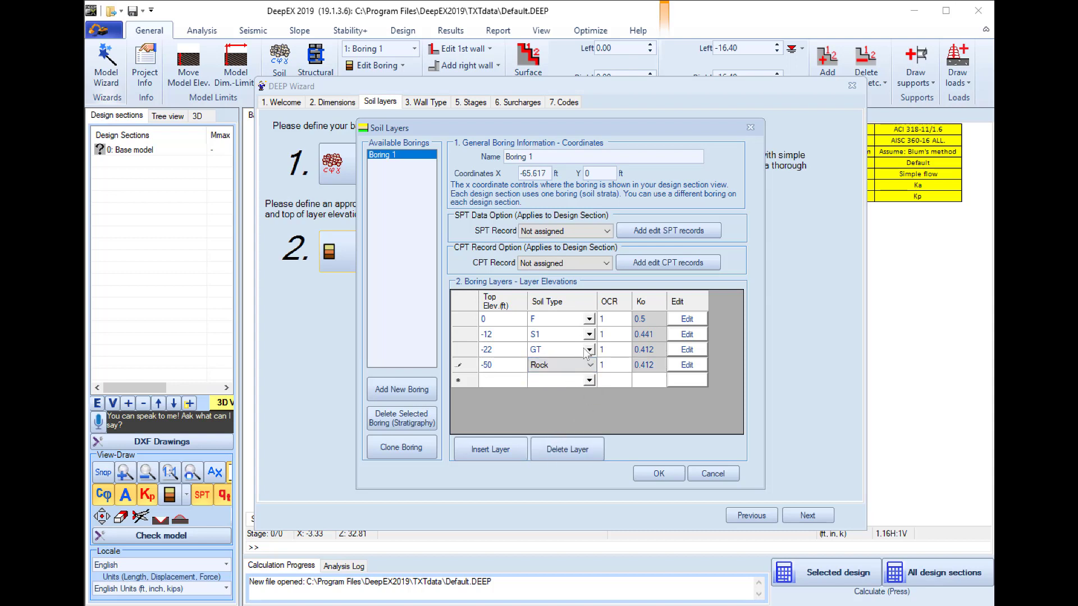
{"action": "left_click", "coordinate": [653, 475]}
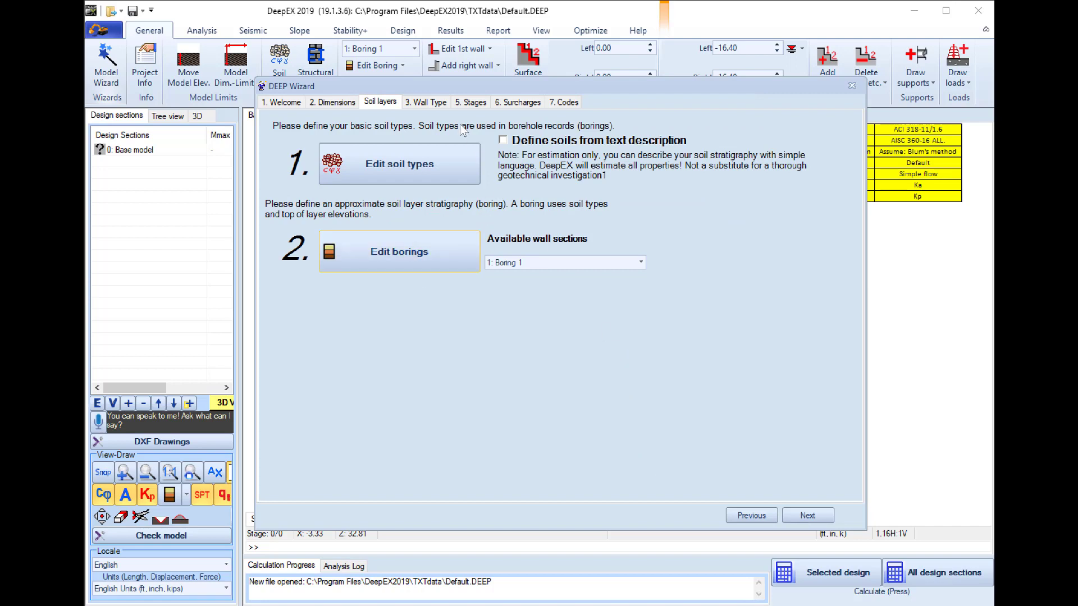
Open the wall section data for editing, add three new wall sections and select Wall 1.
{"action": "left_click", "coordinate": [434, 104]}
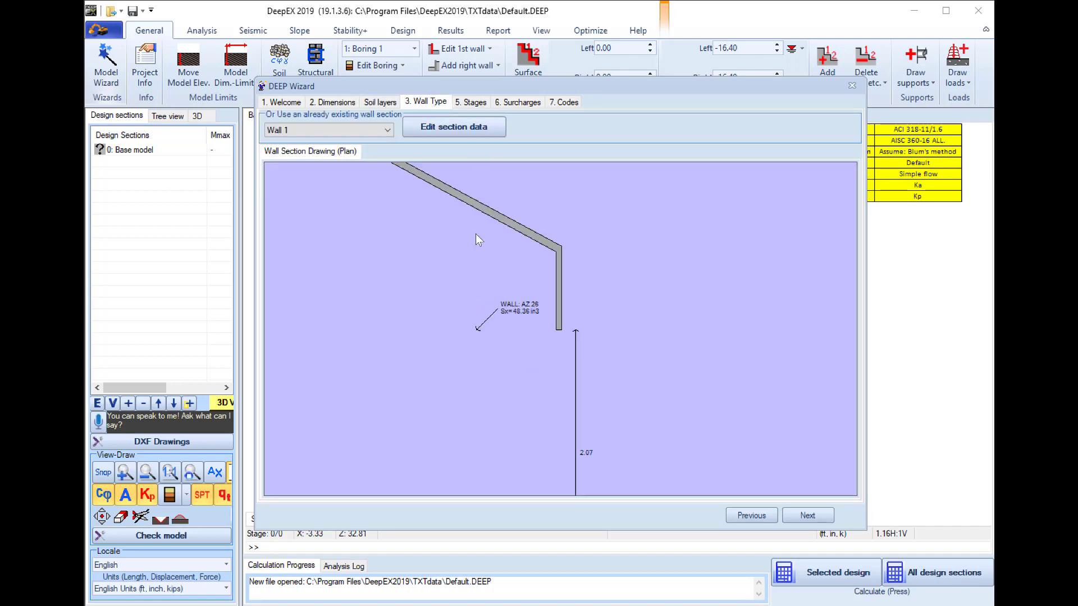
{"action": "left_click", "coordinate": [451, 128]}
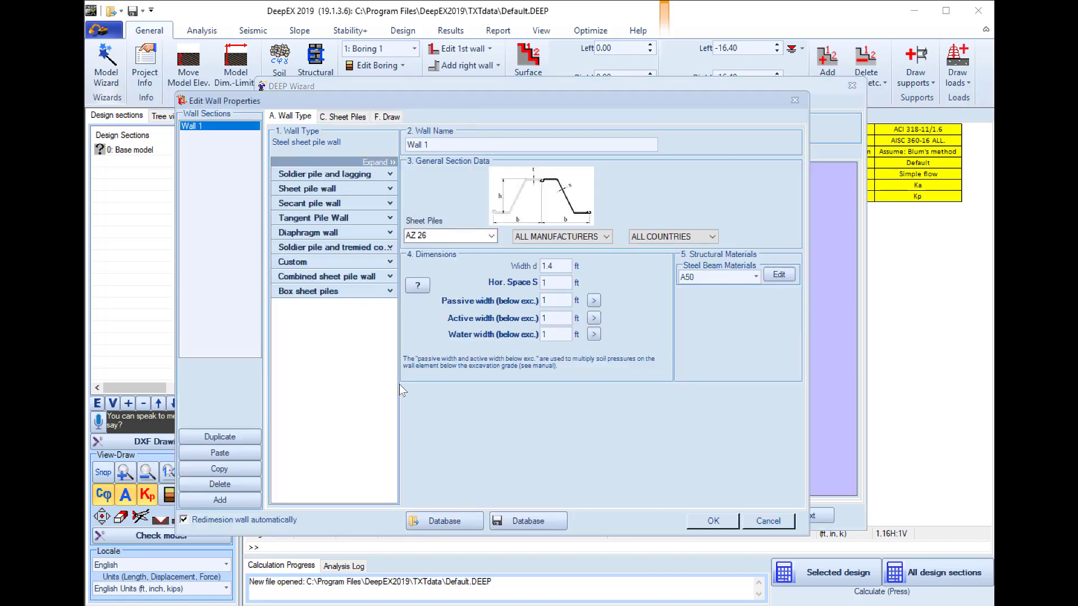
{"action": "left_click", "coordinate": [218, 499]}
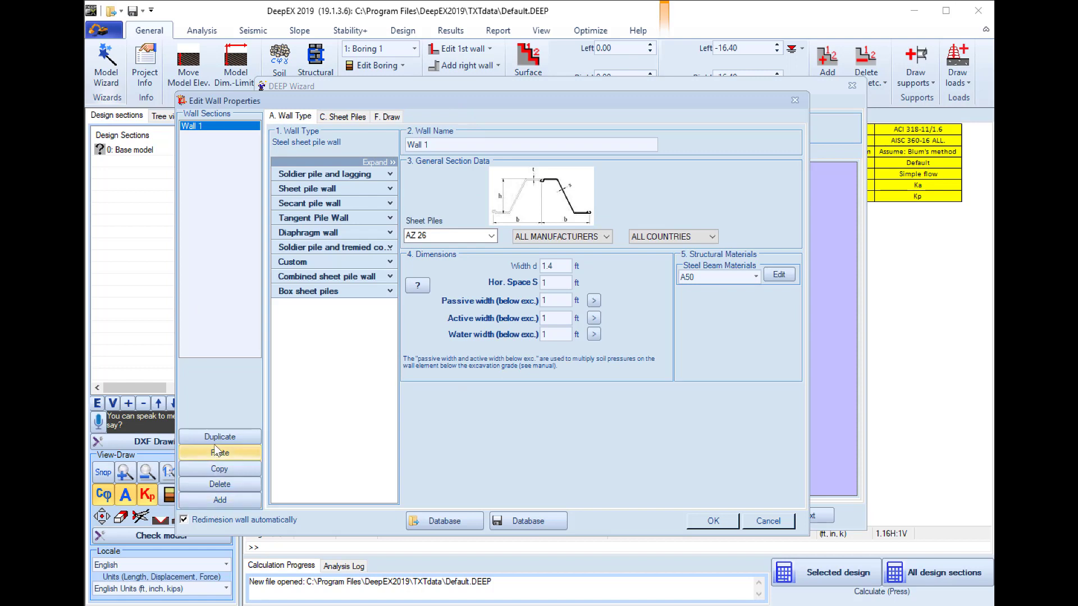
{"action": "left_click", "coordinate": [217, 497]}
{"action": "left_click", "coordinate": [217, 497]}
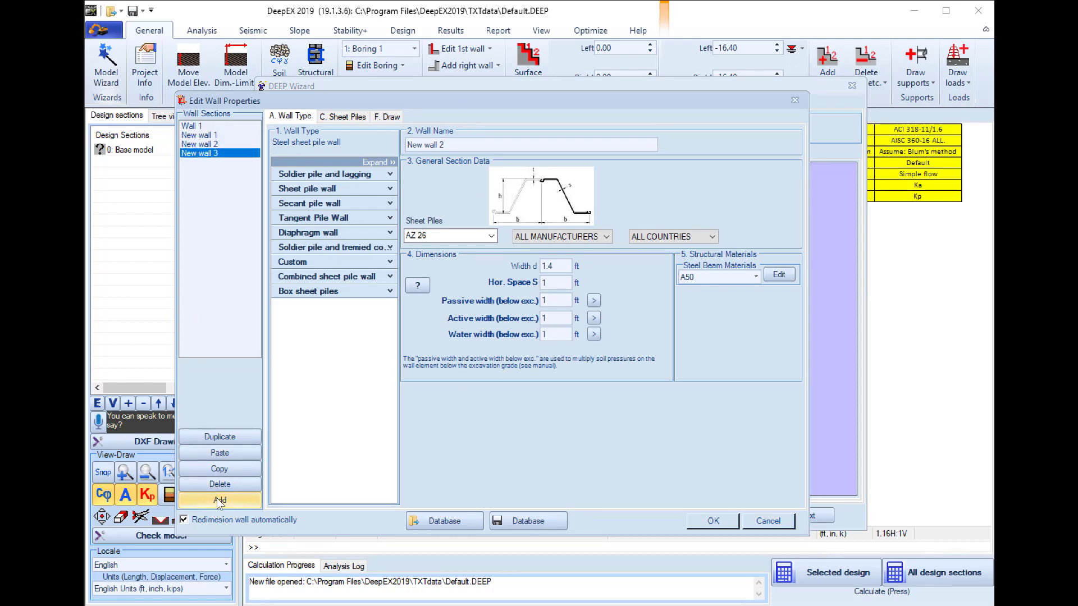
{"action": "left_click", "coordinate": [191, 126]}
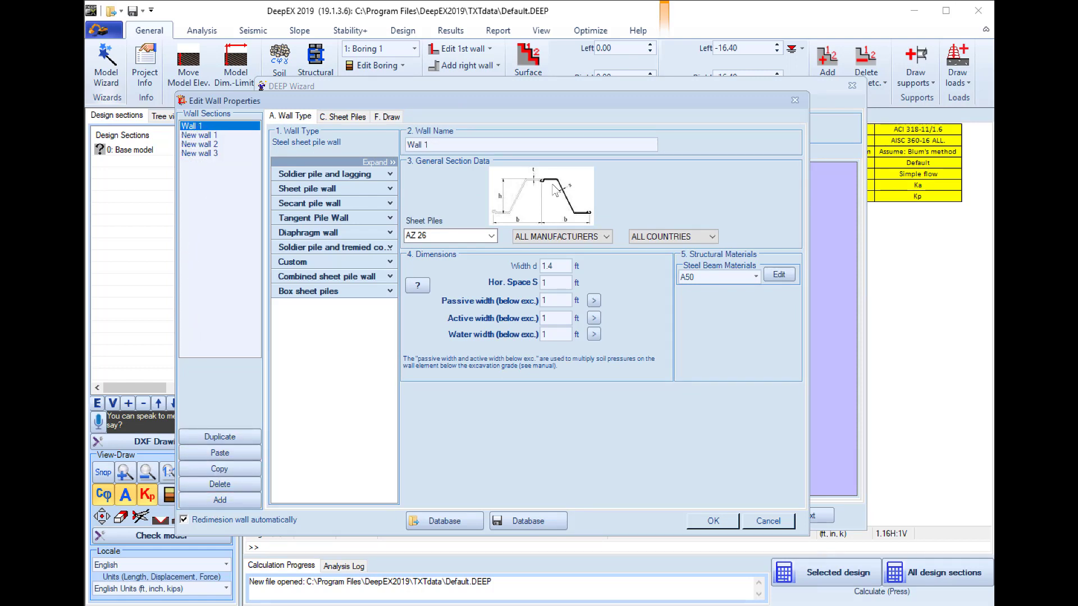
Make Wall 1 a soldier pile and lagging wall with steel I-beam piles, 8 ft horizontal spacing and HP16x101 sections.
{"action": "left_click", "coordinate": [389, 174]}
{"action": "left_click", "coordinate": [315, 289]}
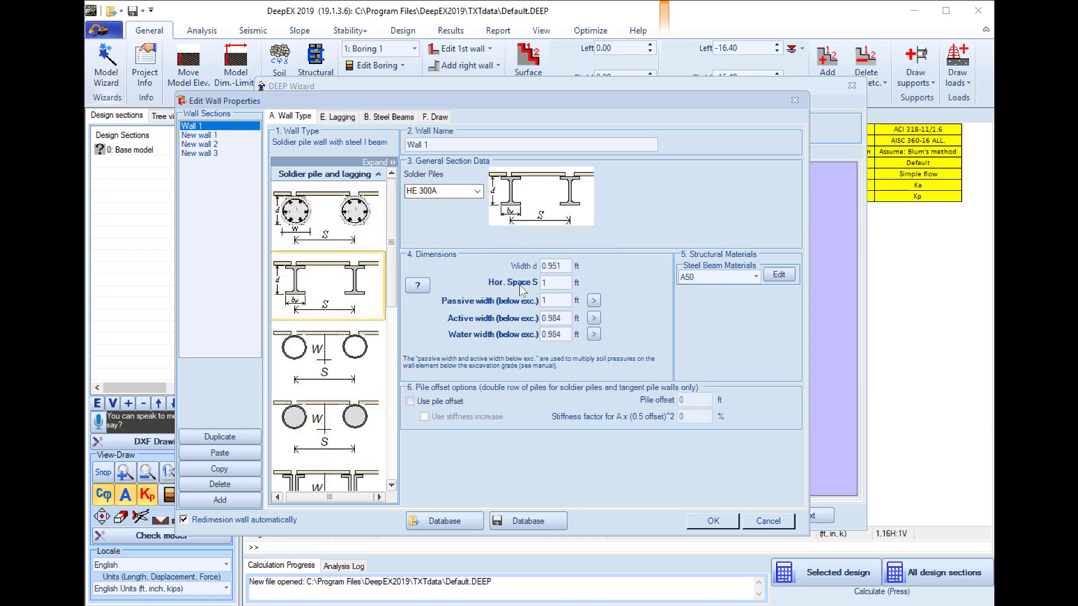
{"action": "double_click", "coordinate": [546, 282]}
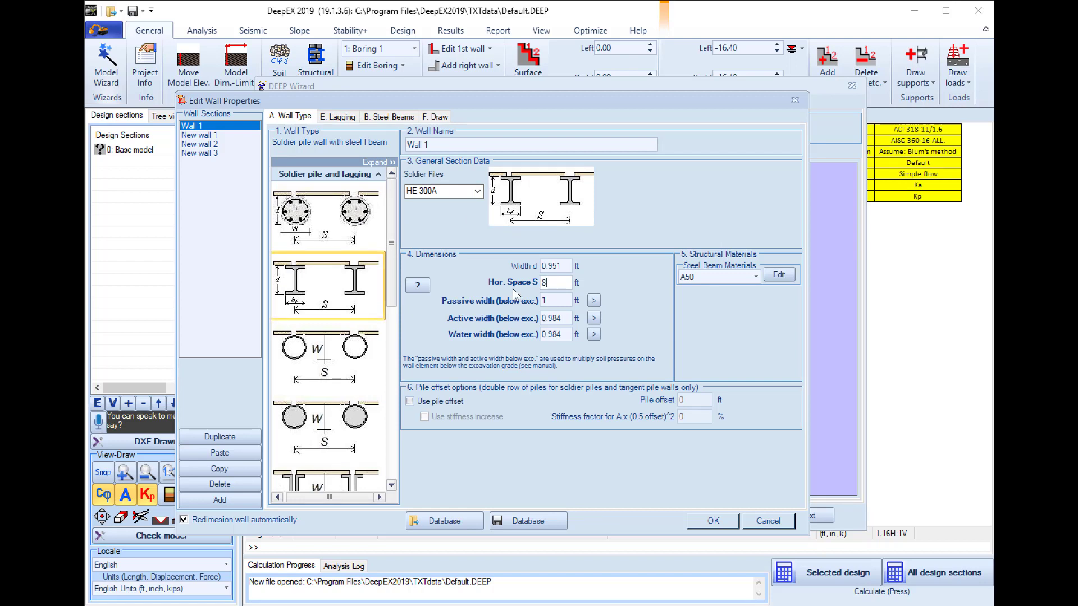
{"action": "type", "text": "8"}
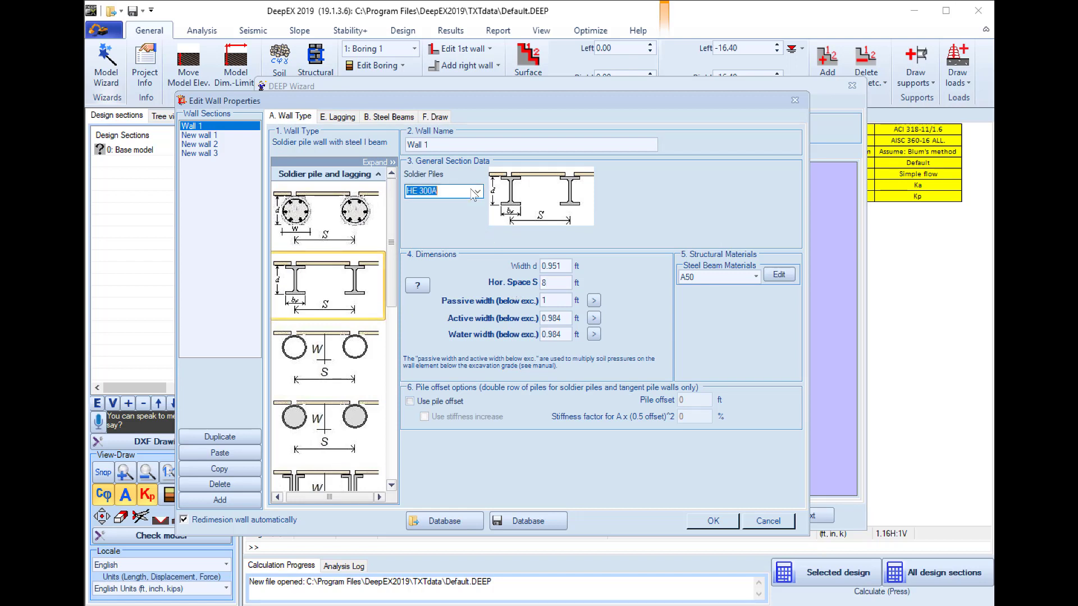
{"action": "left_click", "coordinate": [477, 191]}
{"action": "left_click_drag", "start_coordinate": [478, 250], "coordinate": [478, 448]}
{"action": "scroll", "coordinate": [453, 422], "scroll_direction": "down", "scroll_amount": 3}
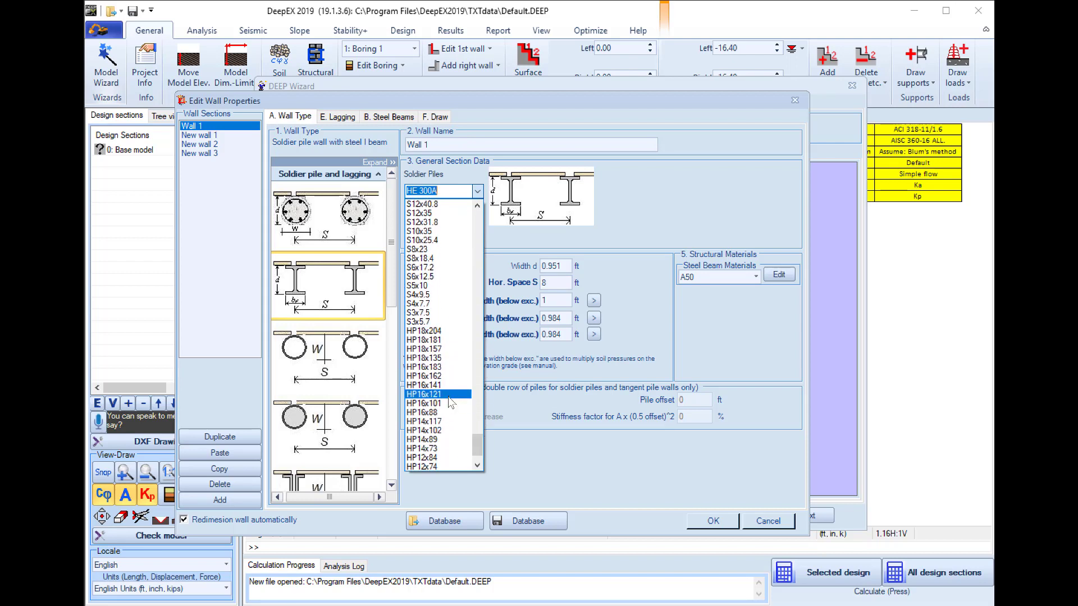
{"action": "left_click", "coordinate": [426, 404]}
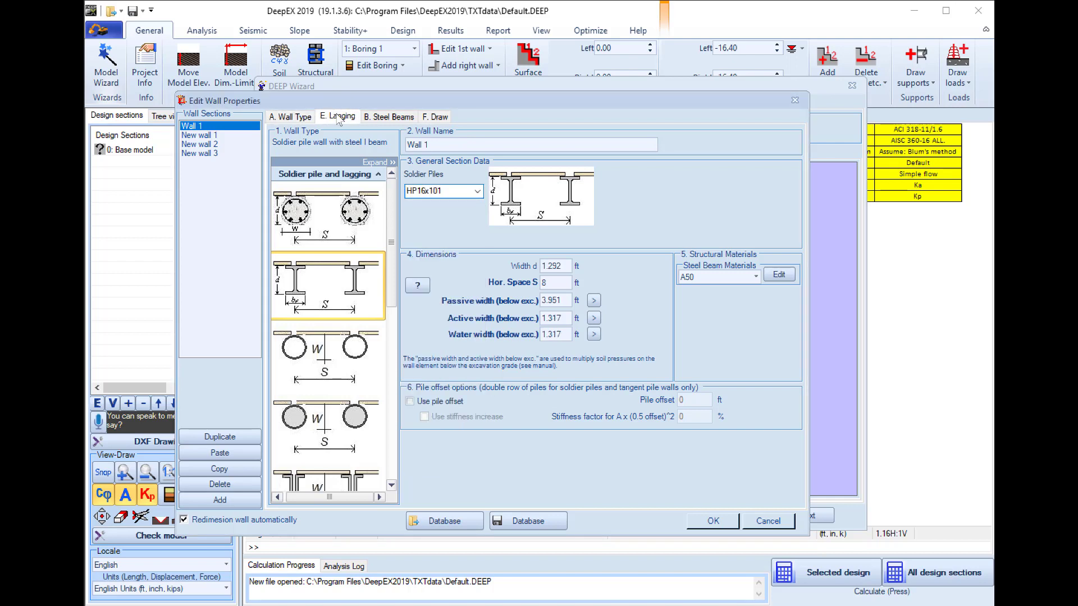
Set Wall 1's timber lagging to 2 in thick, positioned left side outside of pile face, and accept the wall properties.
{"action": "left_click", "coordinate": [338, 116]}
{"action": "key", "text": "shift+Home"}
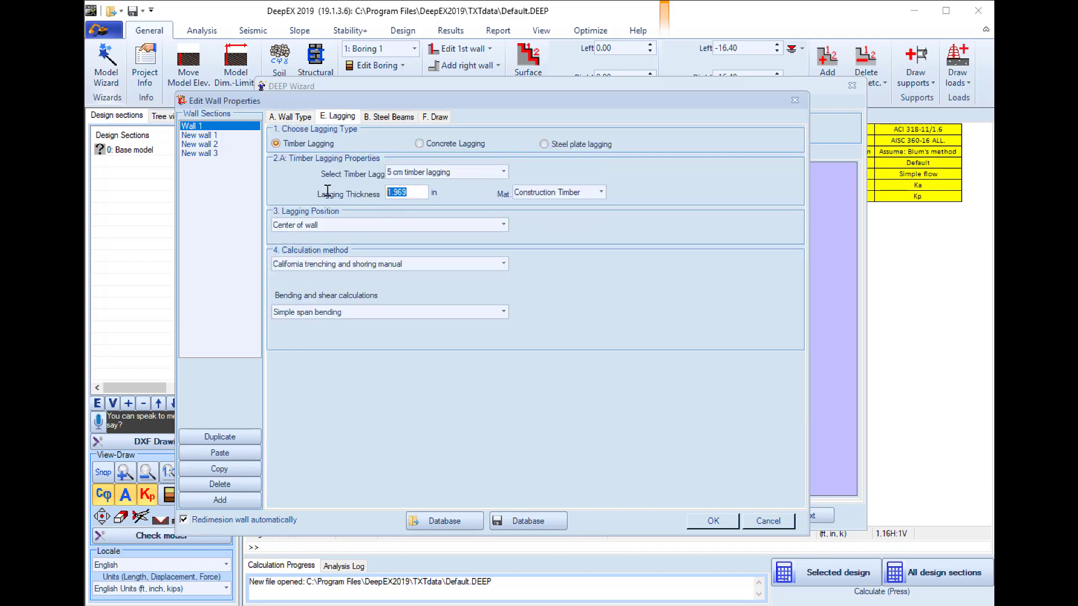
{"action": "type", "text": "2"}
{"action": "left_click", "coordinate": [392, 225]}
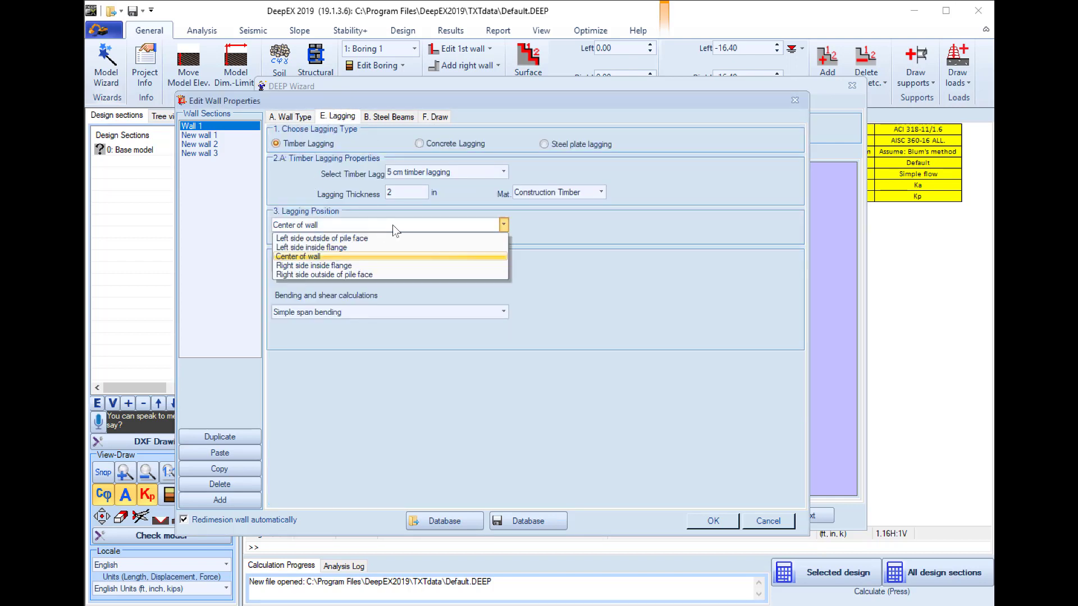
{"action": "left_click", "coordinate": [310, 238]}
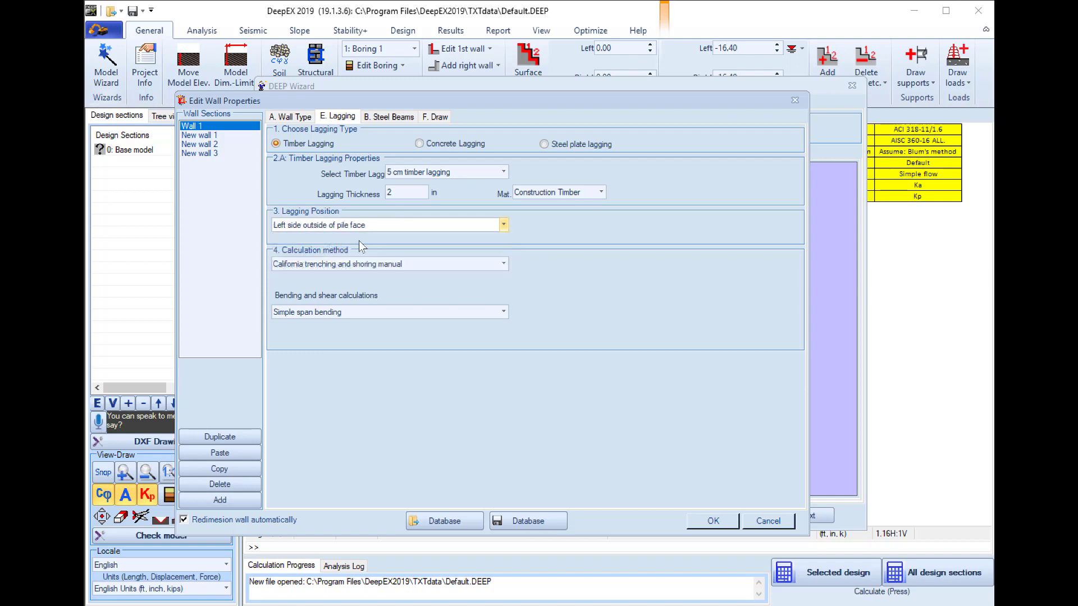
{"action": "left_click", "coordinate": [435, 117]}
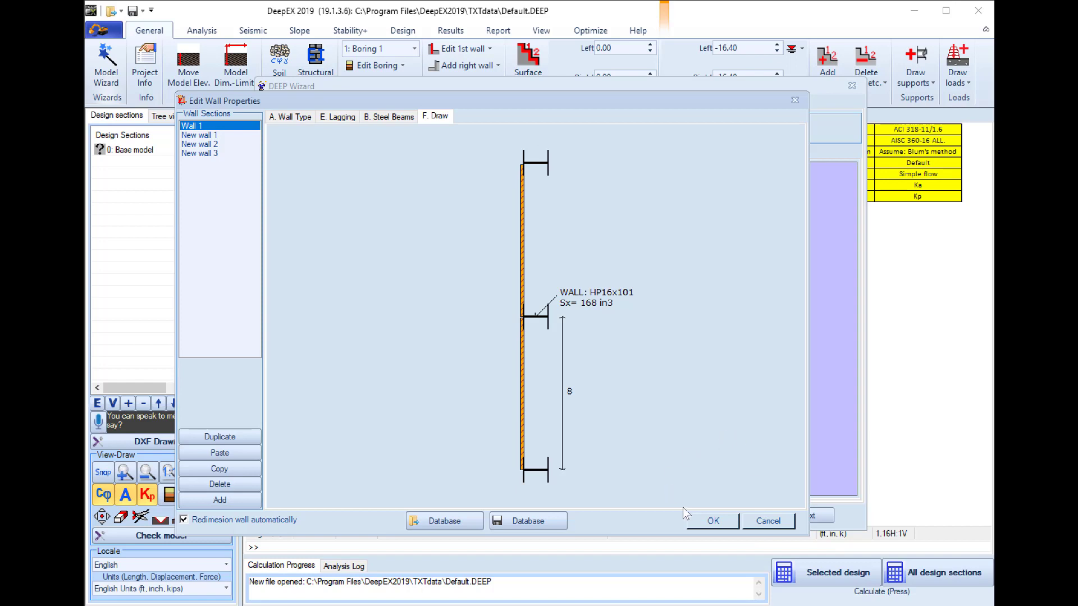
{"action": "left_click", "coordinate": [712, 521]}
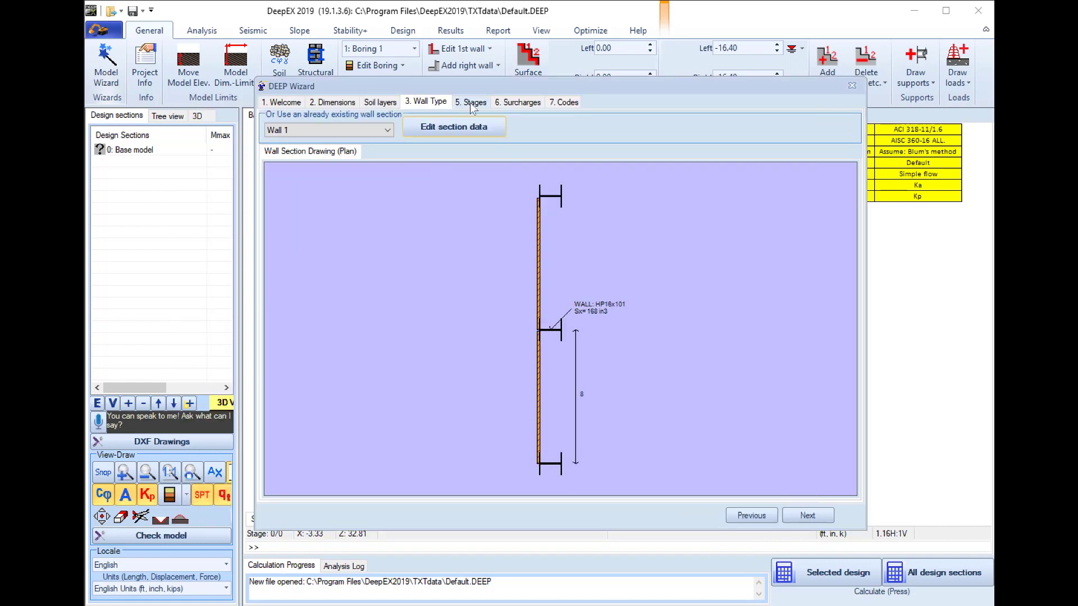
Define the construction stages with tabulated support depths of 5 ft and 15 ft.
{"action": "left_click", "coordinate": [471, 104]}
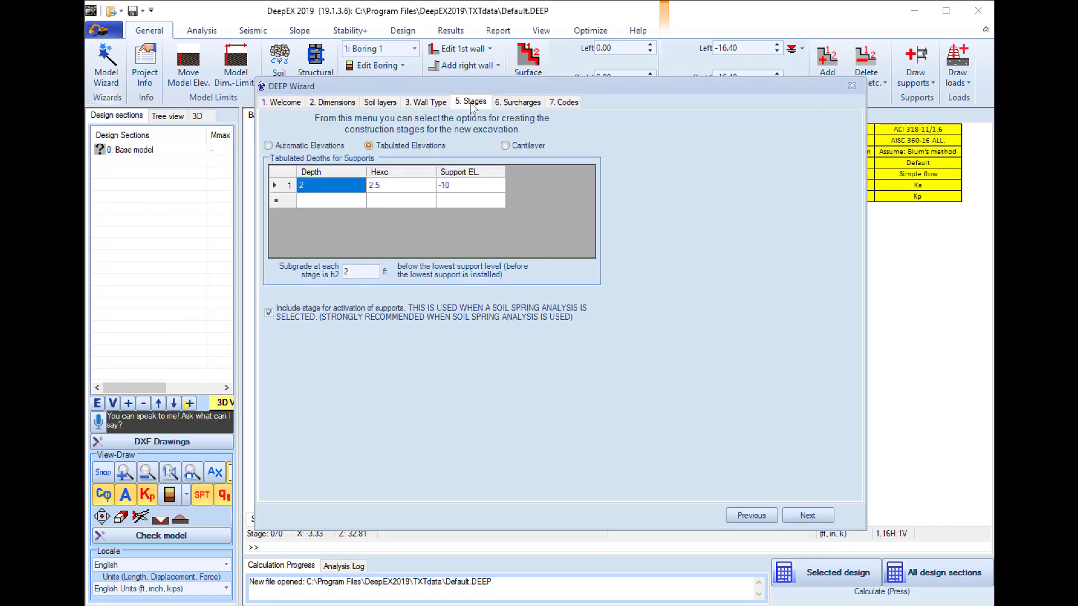
{"action": "left_click", "coordinate": [324, 191]}
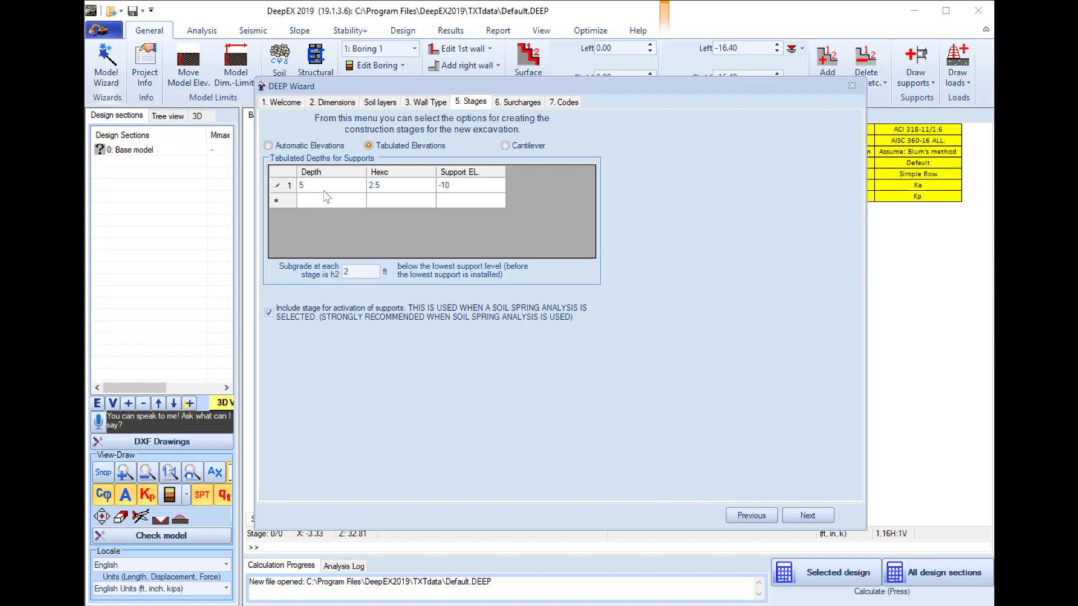
{"action": "left_click", "coordinate": [317, 202]}
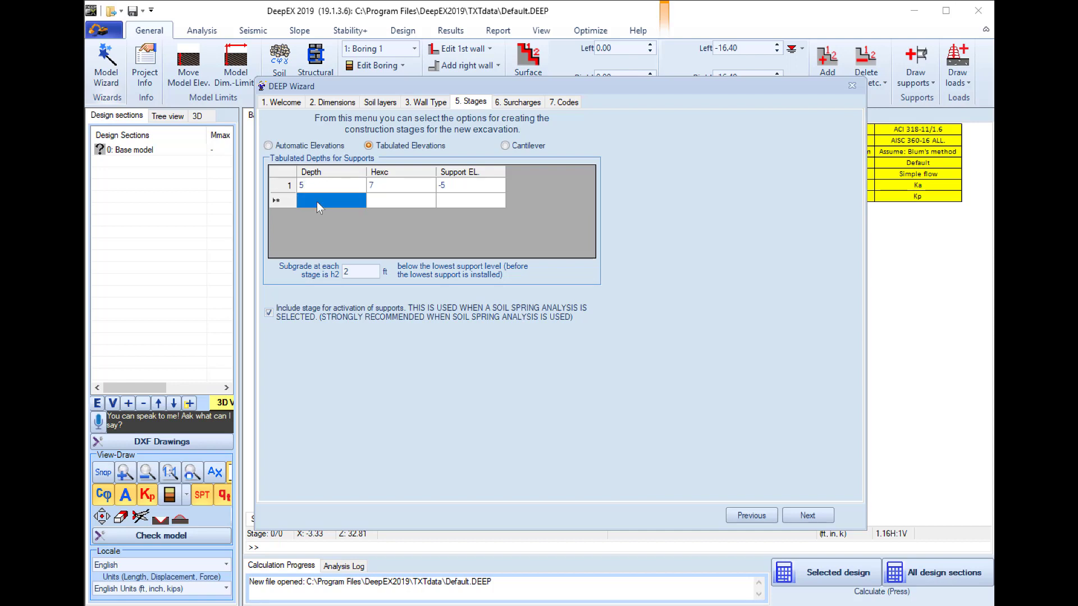
{"action": "type", "text": "1"}
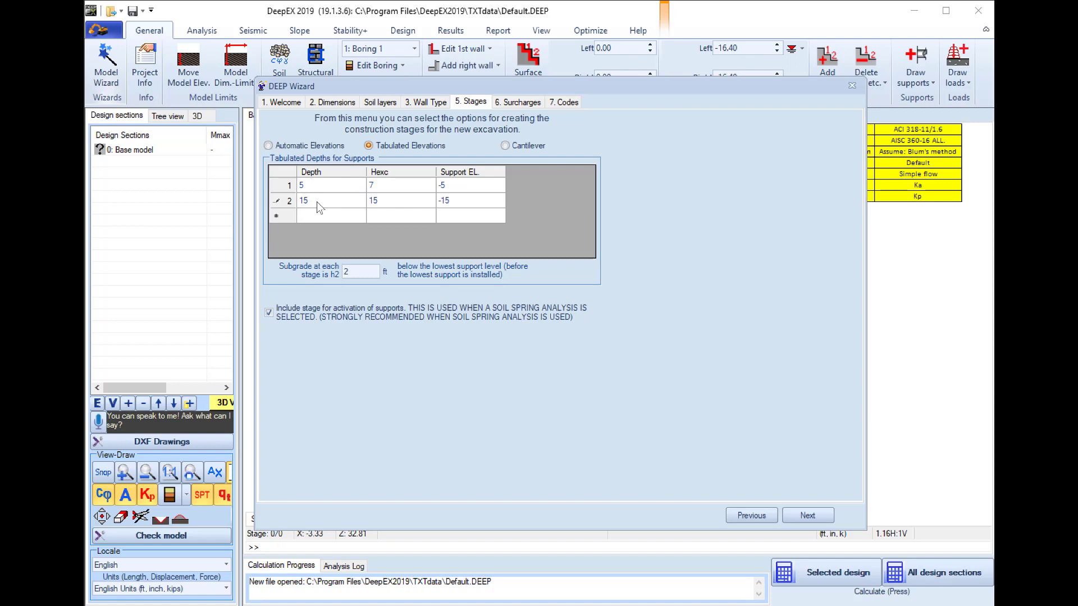
{"action": "type", "text": "5"}
Use a 0.6 ksf strip load 20 ft wide, 2 ft behind the wall, and complete the wizard with the current code settings.
{"action": "left_click", "coordinate": [529, 101]}
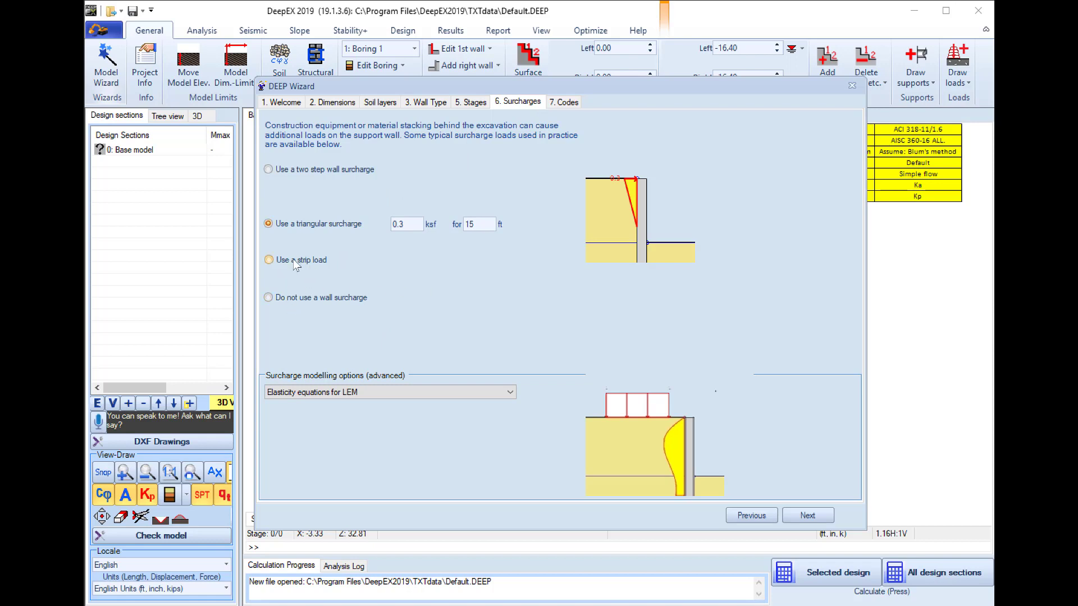
{"action": "left_click", "coordinate": [269, 260]}
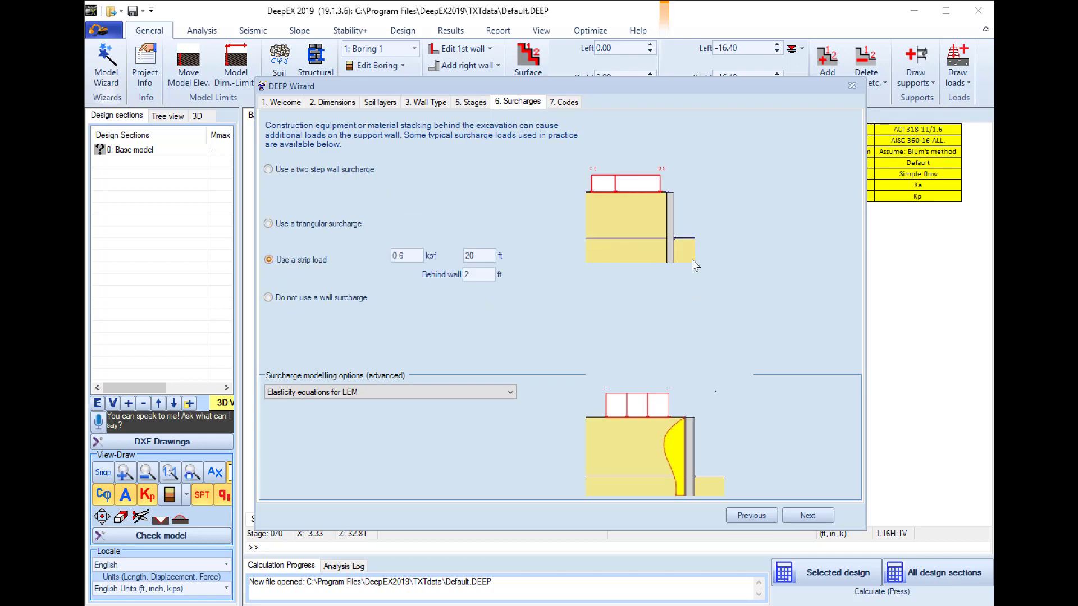
{"action": "double_click", "coordinate": [395, 257]}
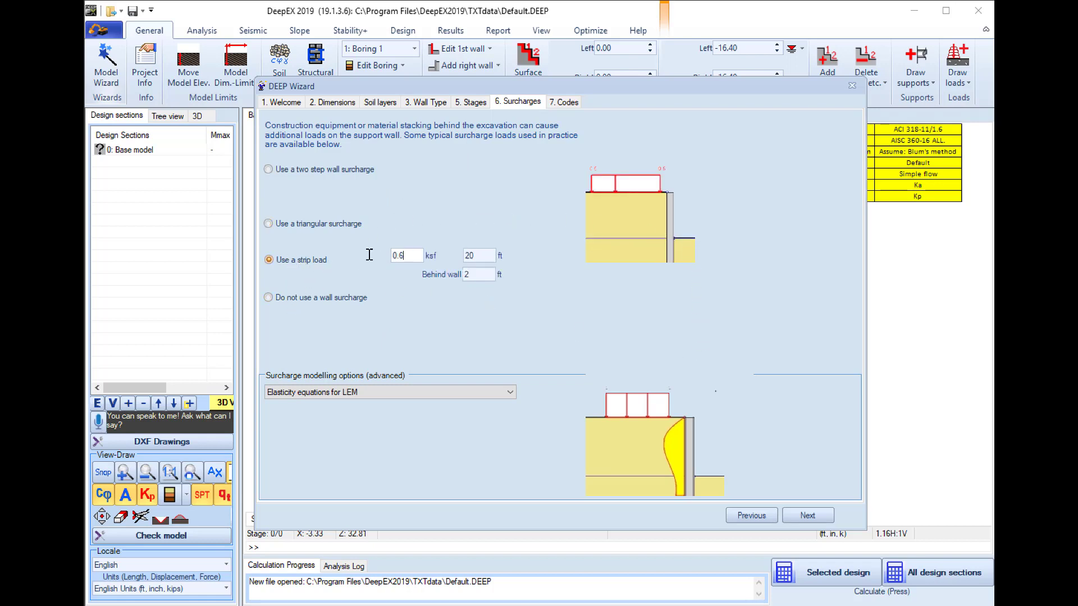
{"action": "double_click", "coordinate": [486, 255]}
{"action": "left_click", "coordinate": [476, 275]}
{"action": "left_click", "coordinate": [575, 104]}
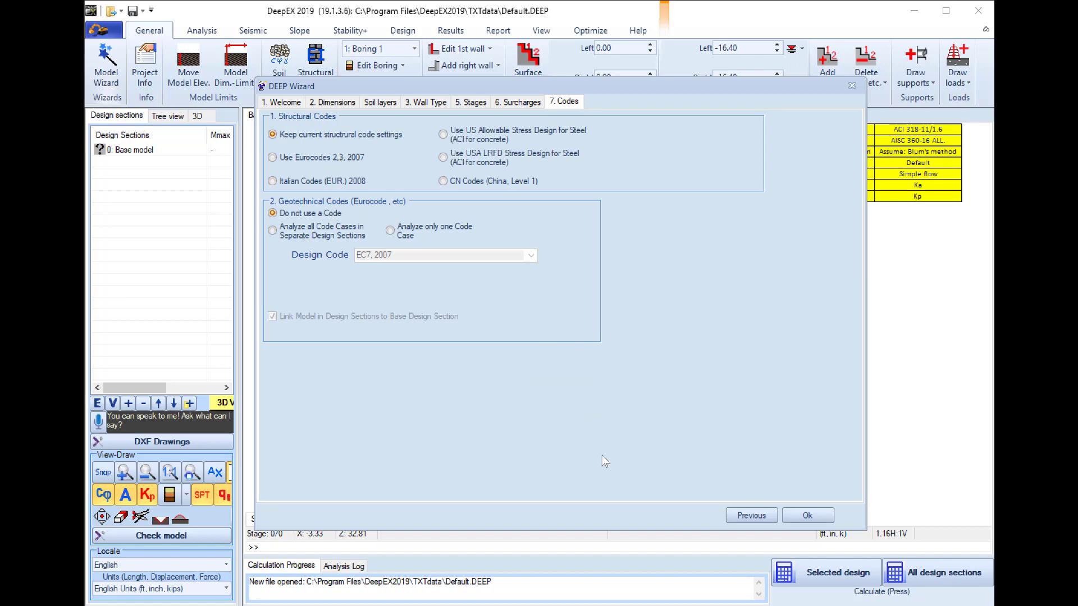
{"action": "left_click", "coordinate": [814, 513]}
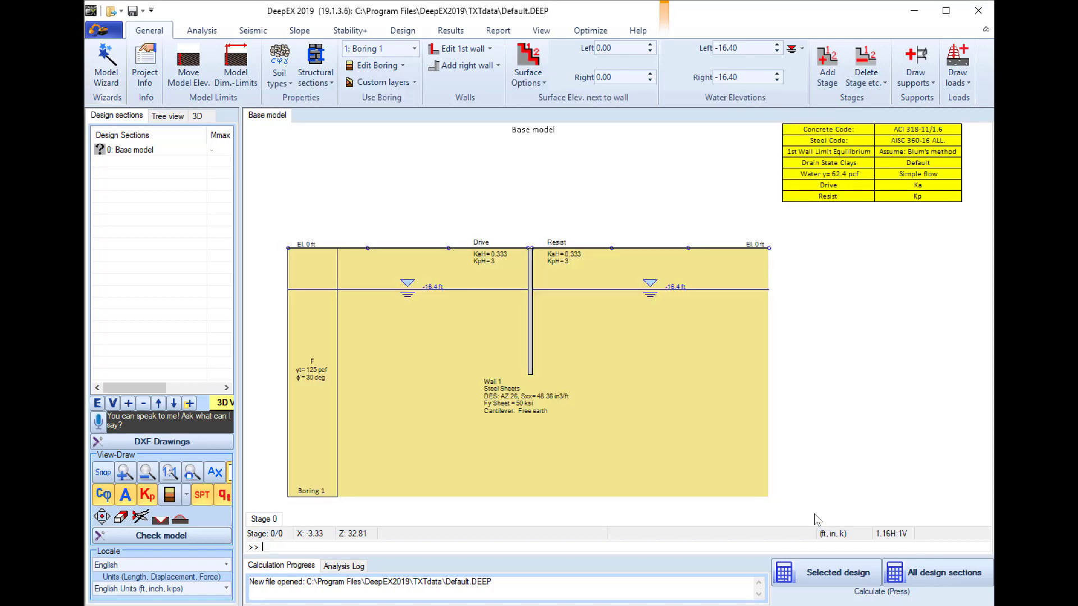
Review the generated model through each construction stage from Stage 0 to Stage 5.
{"action": "left_click", "coordinate": [263, 520]}
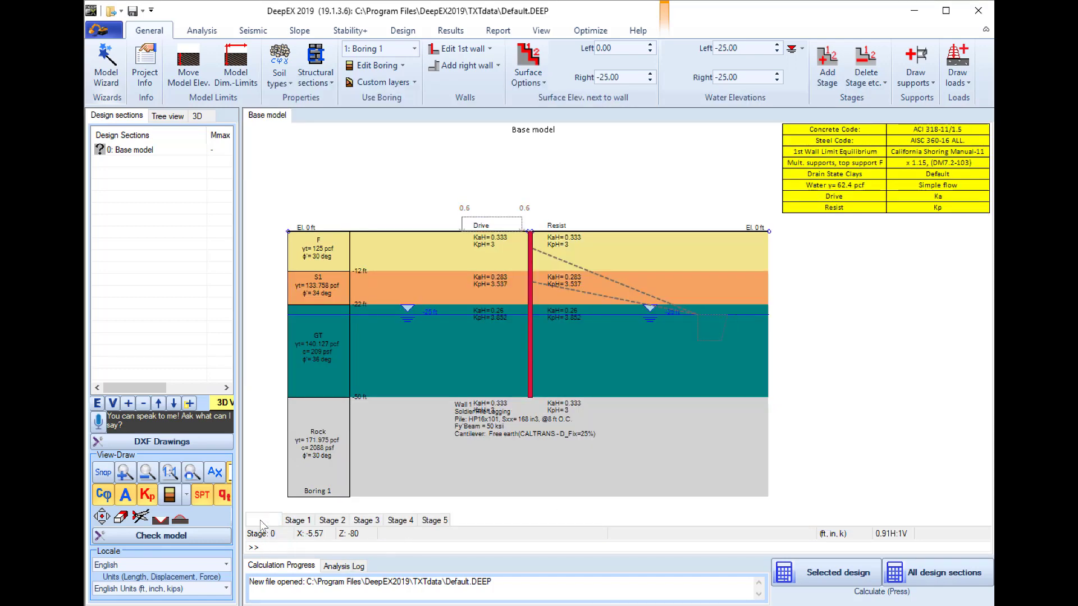
{"action": "left_click", "coordinate": [297, 521]}
{"action": "left_click", "coordinate": [331, 520]}
{"action": "left_click", "coordinate": [366, 521]}
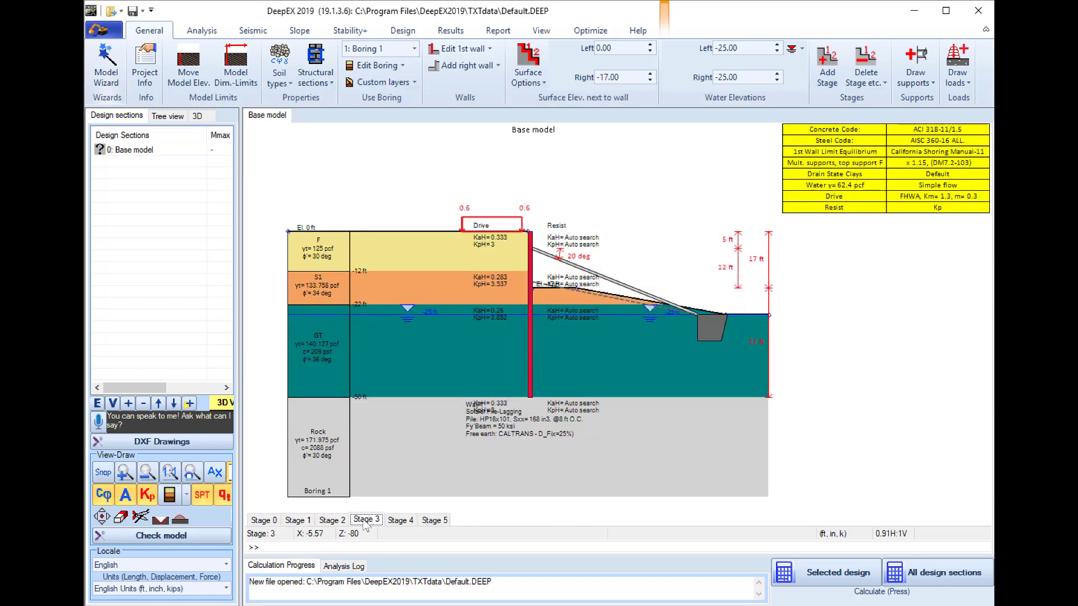
{"action": "left_click", "coordinate": [404, 522]}
{"action": "left_click", "coordinate": [437, 521]}
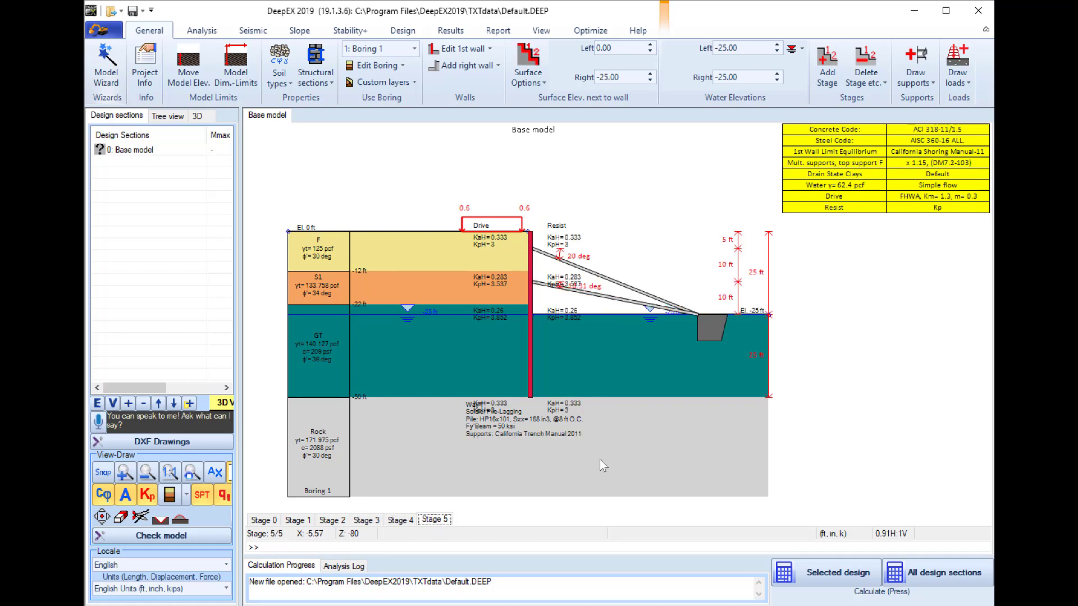
Inspect the properties of the heelblock and the upper raker in Stage 5 without changing them.
{"action": "double_click", "coordinate": [703, 327]}
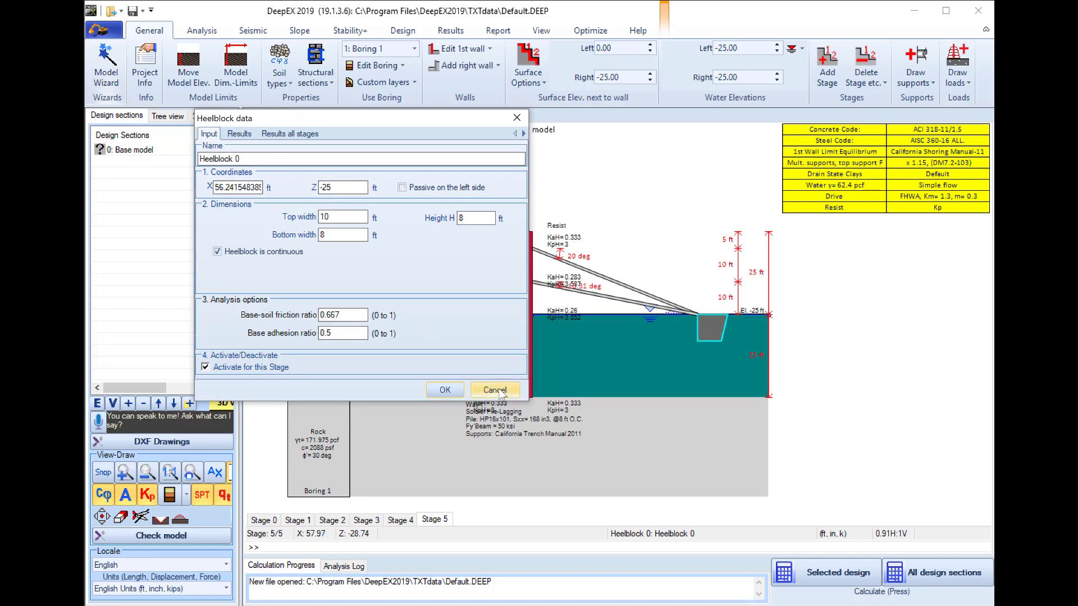
{"action": "left_click", "coordinate": [495, 390]}
{"action": "double_click", "coordinate": [613, 286]}
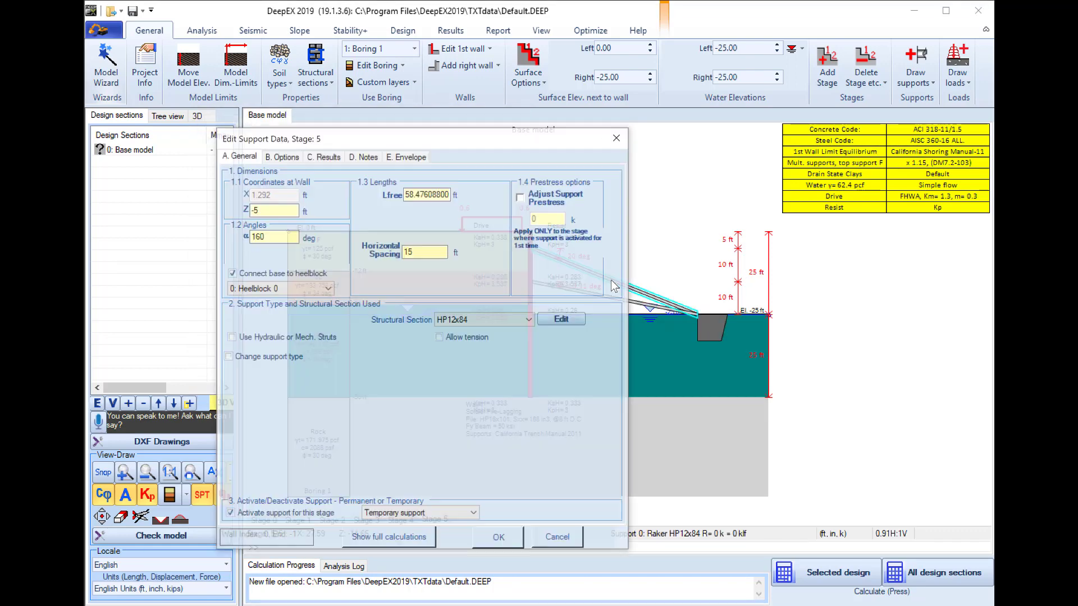
{"action": "left_click", "coordinate": [559, 540]}
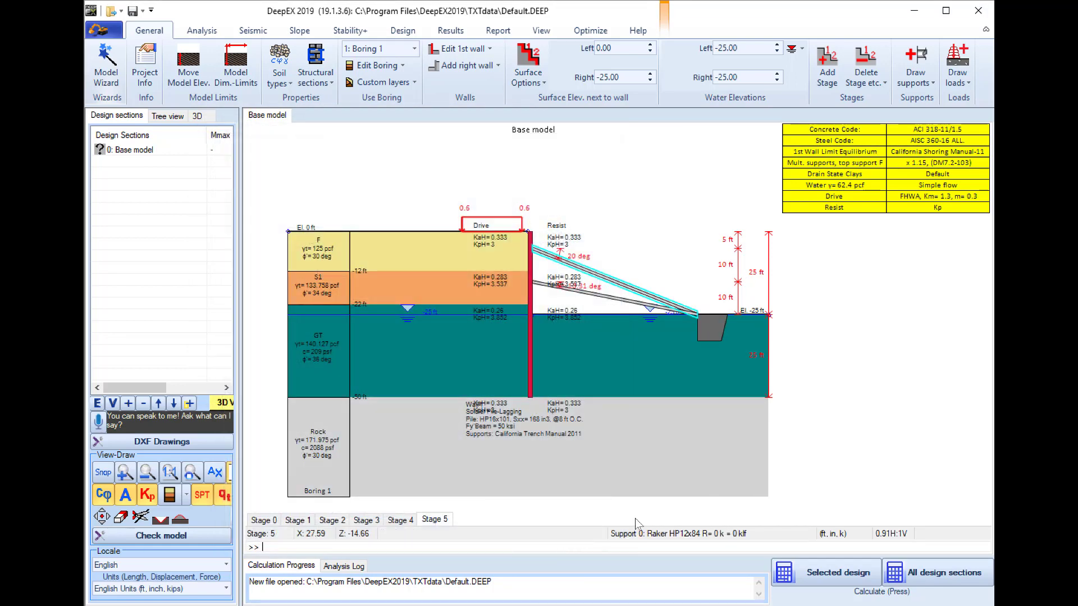
Calculate the selected design section and examine the wall displacement, shear and structural wall ratios in the extended summary.
{"action": "left_click", "coordinate": [831, 573]}
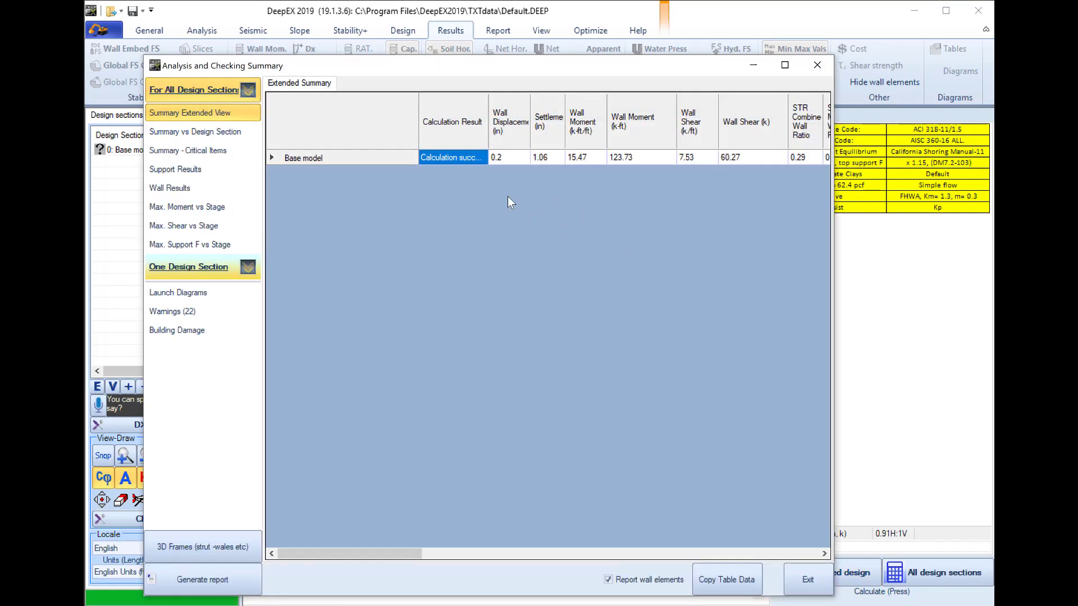
{"action": "left_click", "coordinate": [505, 159]}
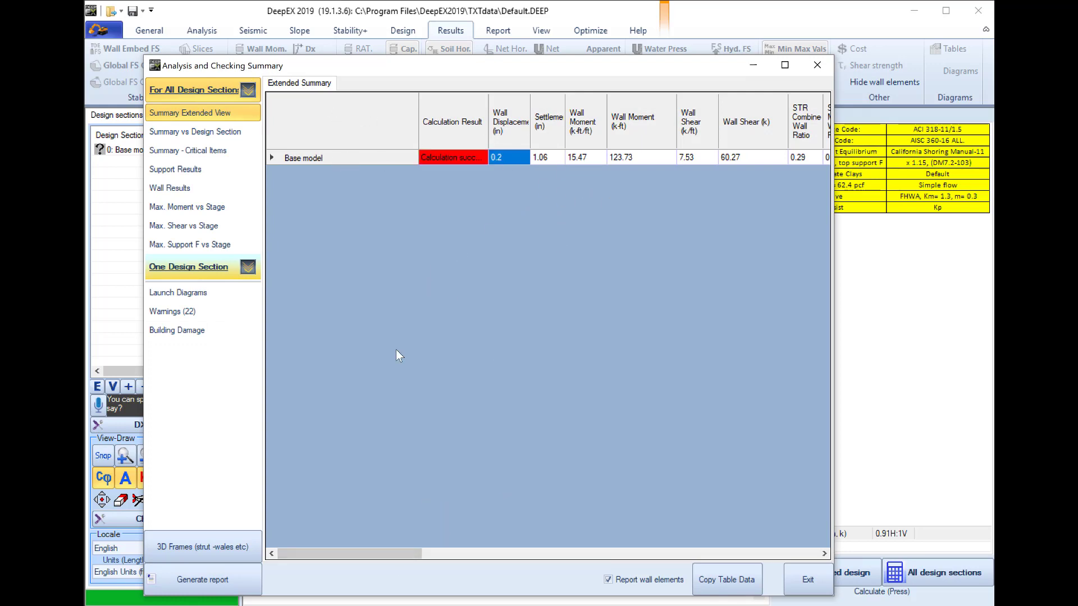
{"action": "left_click_drag", "start_coordinate": [378, 554], "coordinate": [318, 514]}
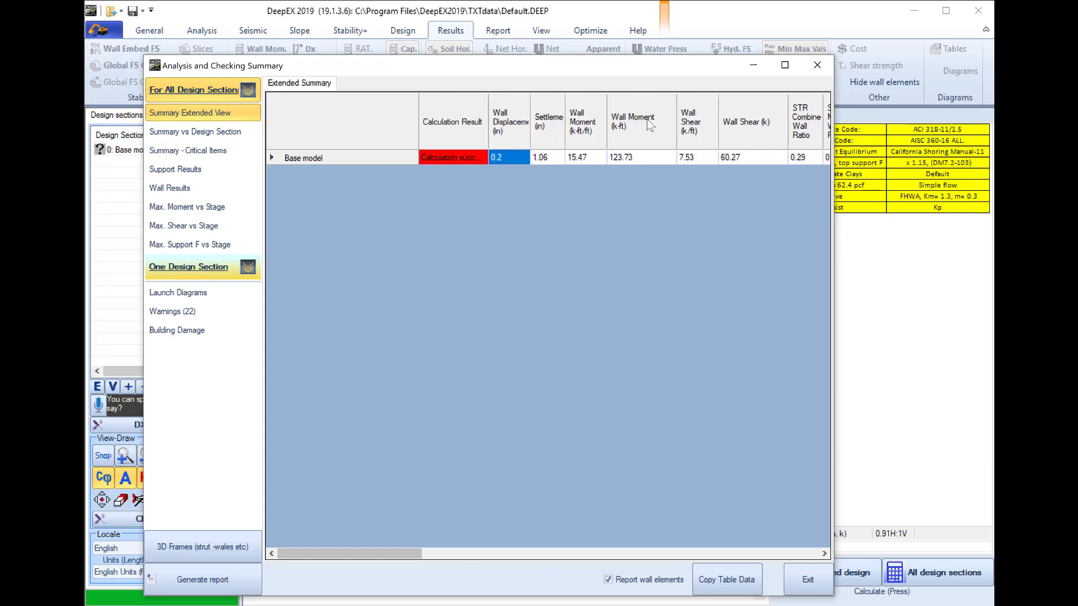
{"action": "mouse_move", "coordinate": [796, 158]}
{"action": "left_mouse_down"}
{"action": "mouse_move", "coordinate": [839, 160]}
{"action": "mouse_move", "coordinate": [794, 157]}
{"action": "left_mouse_up"}
{"action": "left_click", "coordinate": [732, 158]}
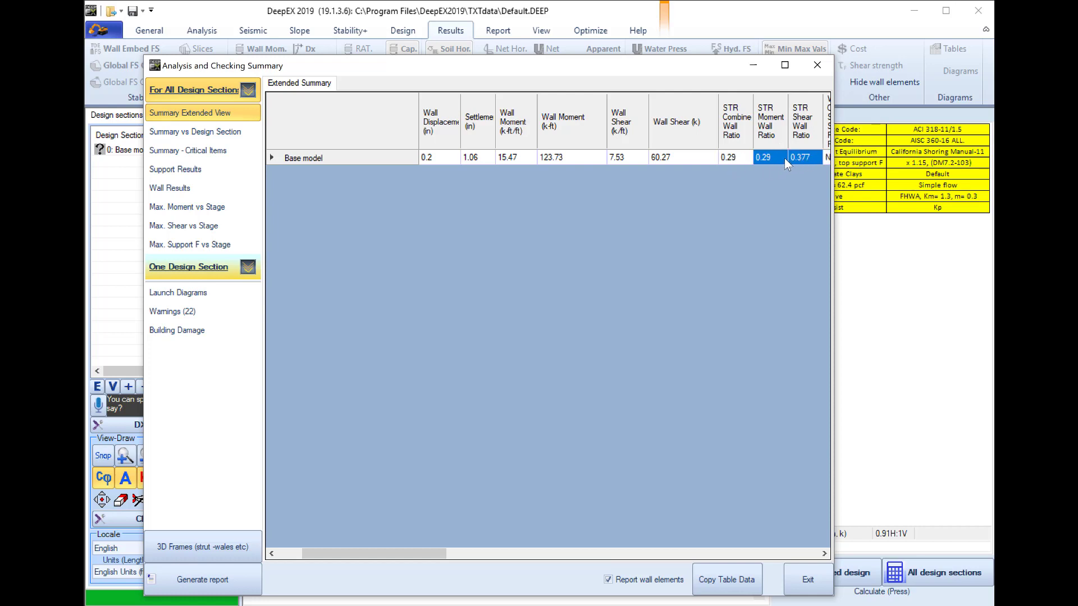
{"action": "left_click", "coordinate": [766, 157]}
{"action": "left_click", "coordinate": [808, 159]}
{"action": "left_click", "coordinate": [773, 157]}
Examine the critical support check, STR support ratio and toe safety factors in the extended summary, and close it.
{"action": "left_click_drag", "start_coordinate": [416, 553], "coordinate": [567, 554]}
{"action": "left_click_drag", "start_coordinate": [592, 157], "coordinate": [632, 166]}
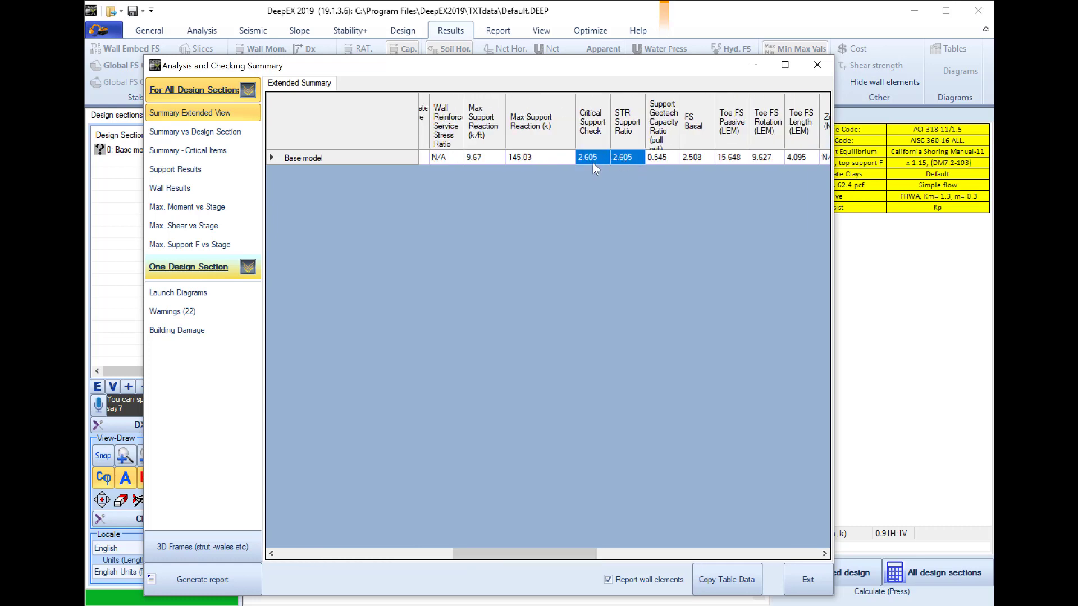
{"action": "left_click", "coordinate": [615, 156]}
{"action": "left_click", "coordinate": [595, 161]}
{"action": "left_click", "coordinate": [627, 160]}
{"action": "left_click_drag", "start_coordinate": [545, 551], "coordinate": [591, 553]}
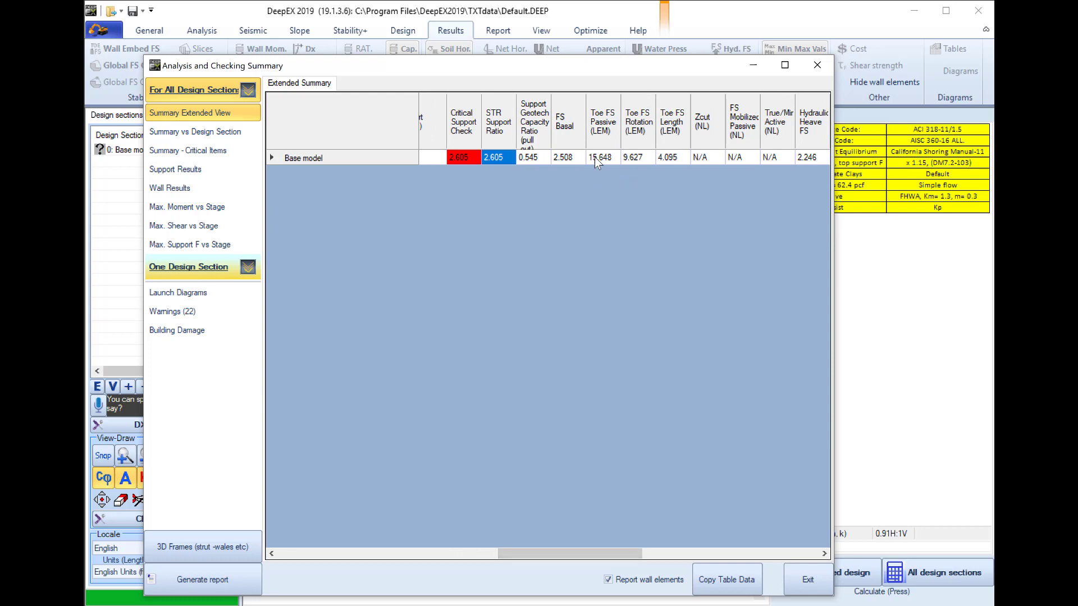
{"action": "left_click_drag", "start_coordinate": [594, 157], "coordinate": [628, 155]}
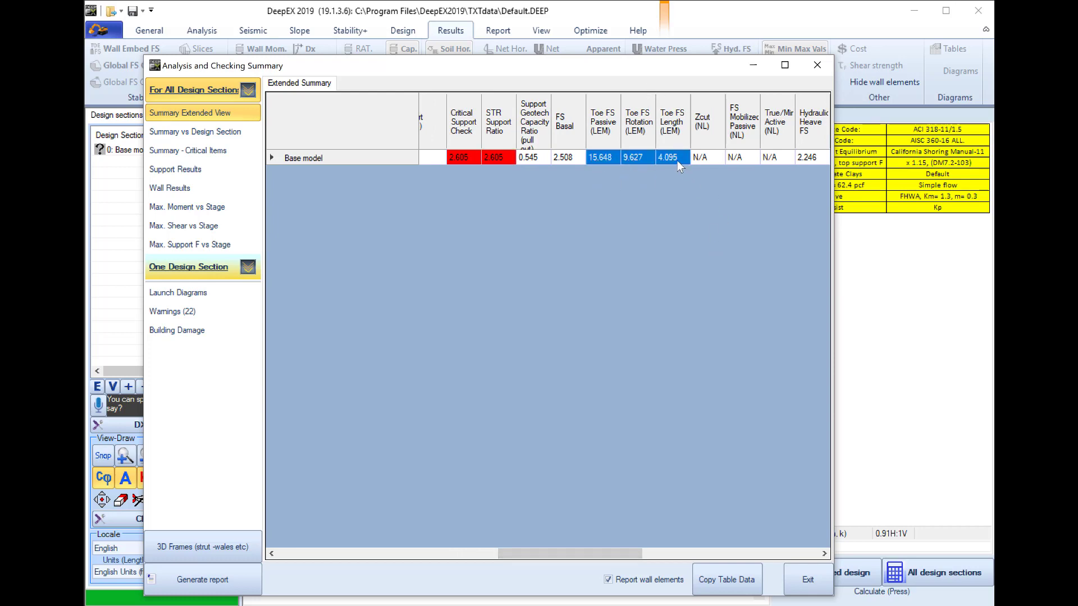
{"action": "left_click", "coordinate": [611, 159]}
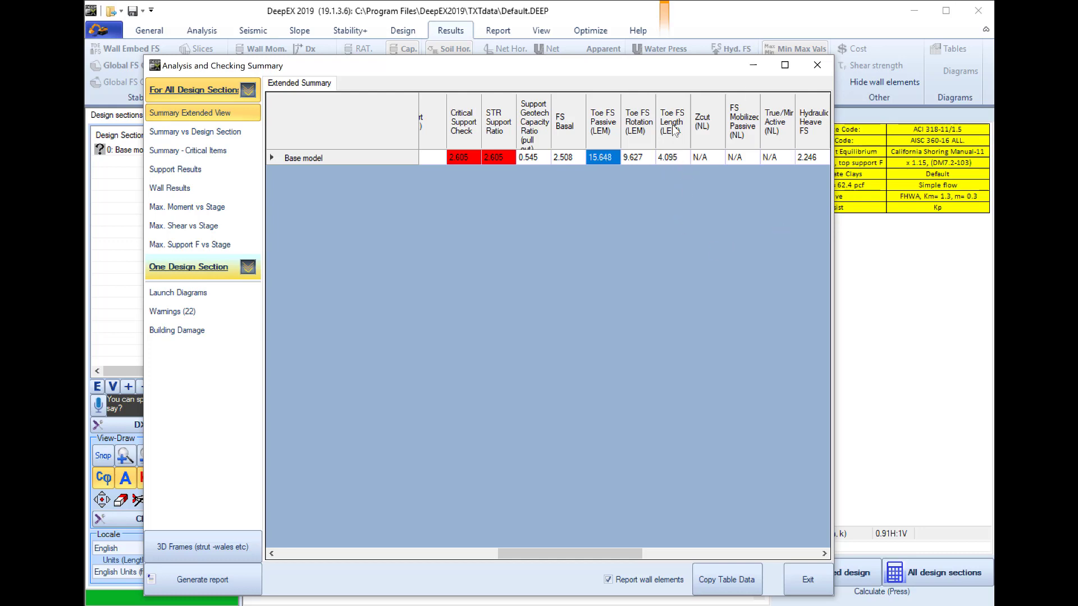
{"action": "left_click", "coordinate": [669, 159]}
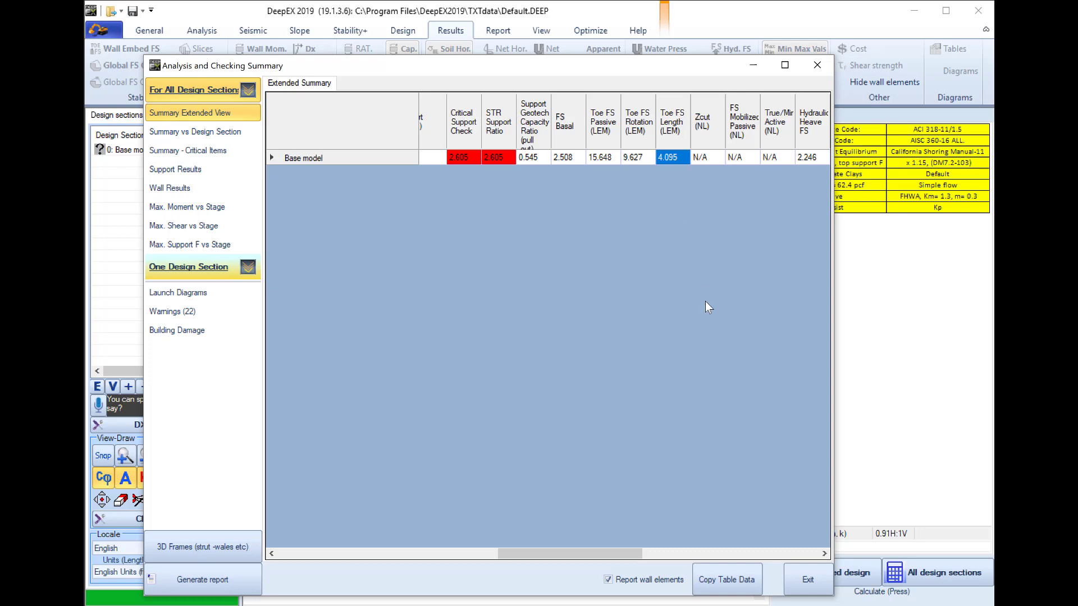
{"action": "left_click", "coordinate": [798, 585]}
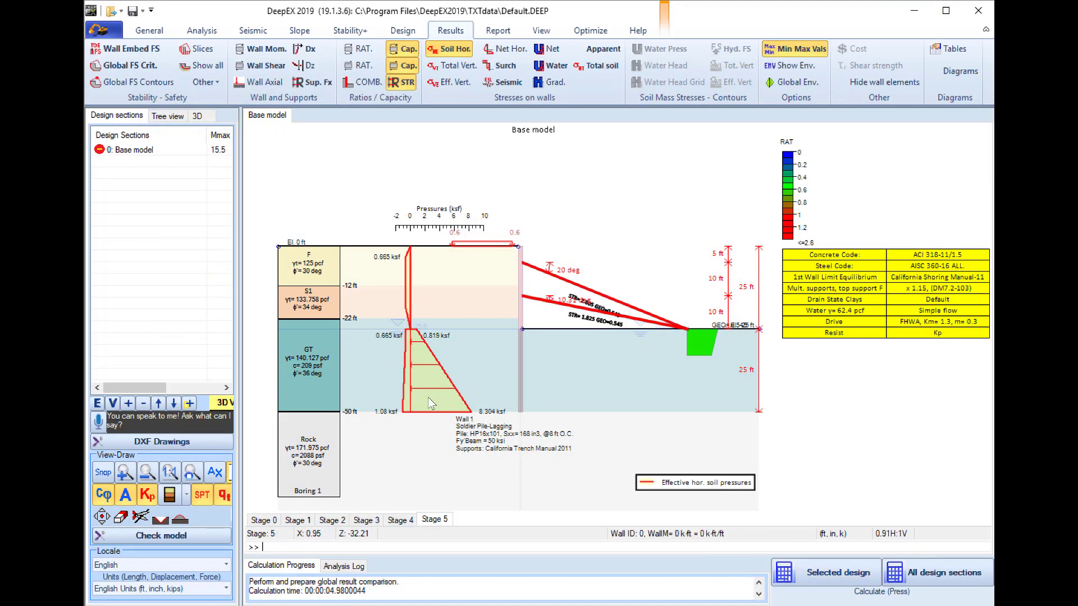
Review the effective horizontal soil pressures on the wall in Stages 3, 4 and 5.
{"action": "left_click", "coordinate": [399, 521]}
{"action": "left_click", "coordinate": [366, 521]}
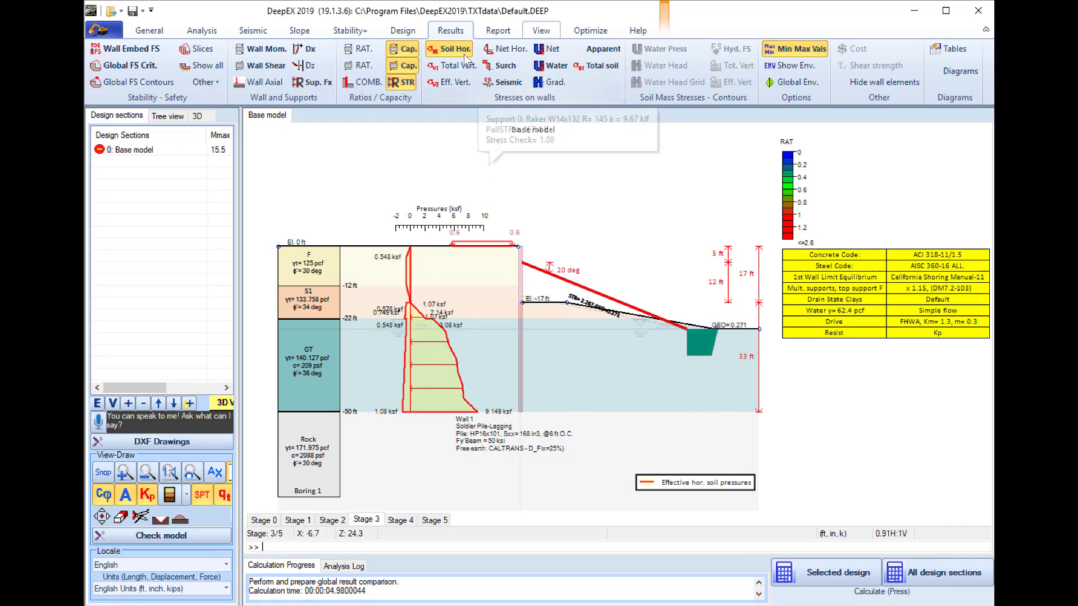
{"action": "left_click", "coordinate": [399, 520]}
{"action": "left_click", "coordinate": [429, 521]}
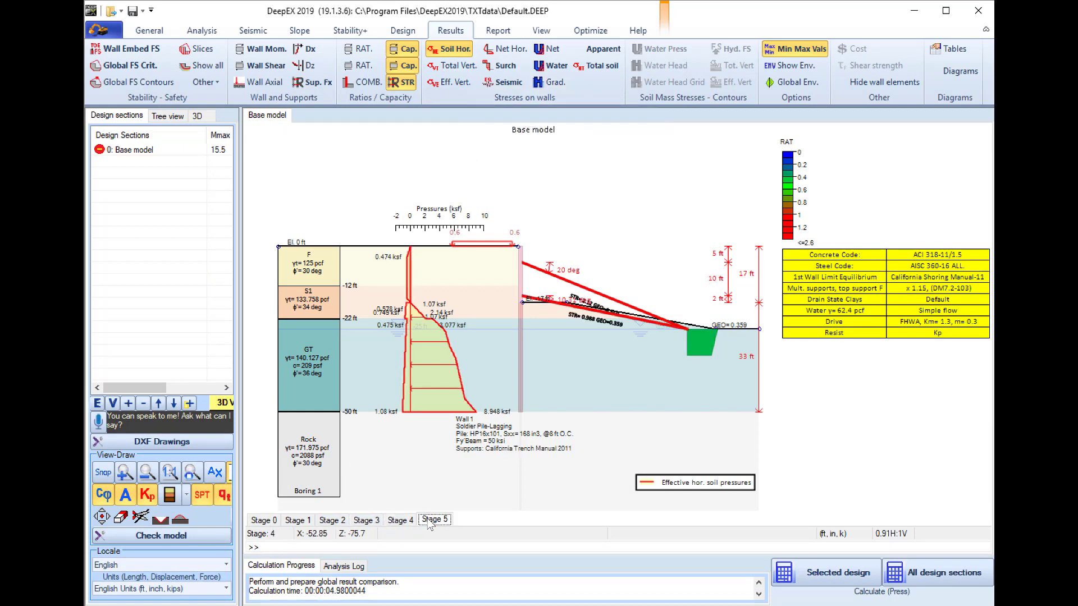
Display the wall bending moment with its capacity instead of the soil pressures, and compare Stages 3 to 5.
{"action": "left_click", "coordinate": [255, 50]}
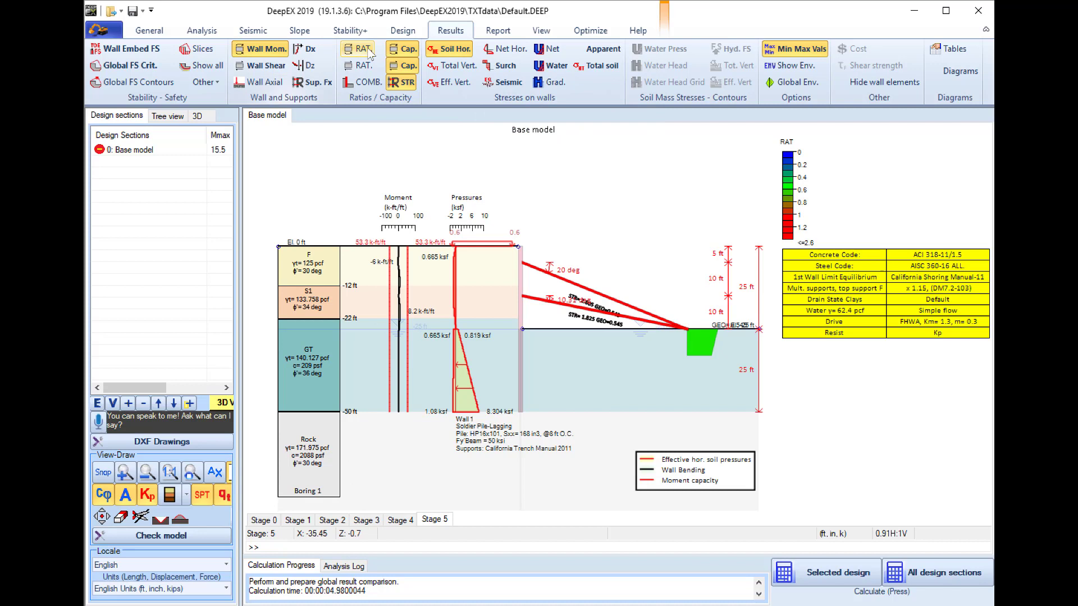
{"action": "left_click", "coordinate": [407, 49]}
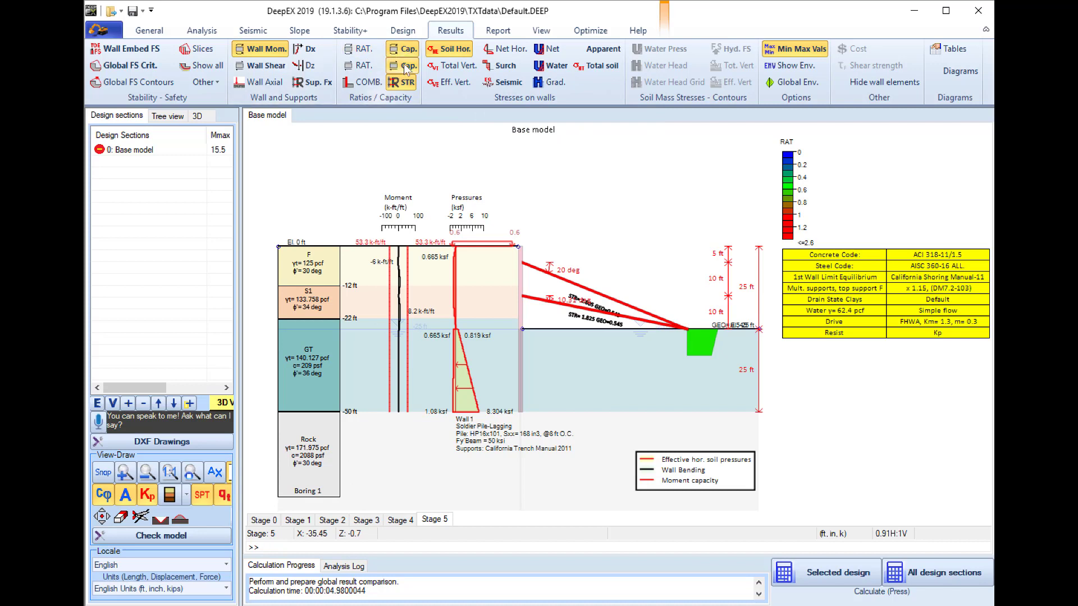
{"action": "left_click", "coordinate": [455, 50]}
{"action": "left_click", "coordinate": [368, 521]}
{"action": "left_click", "coordinate": [399, 521]}
{"action": "left_click", "coordinate": [441, 521]}
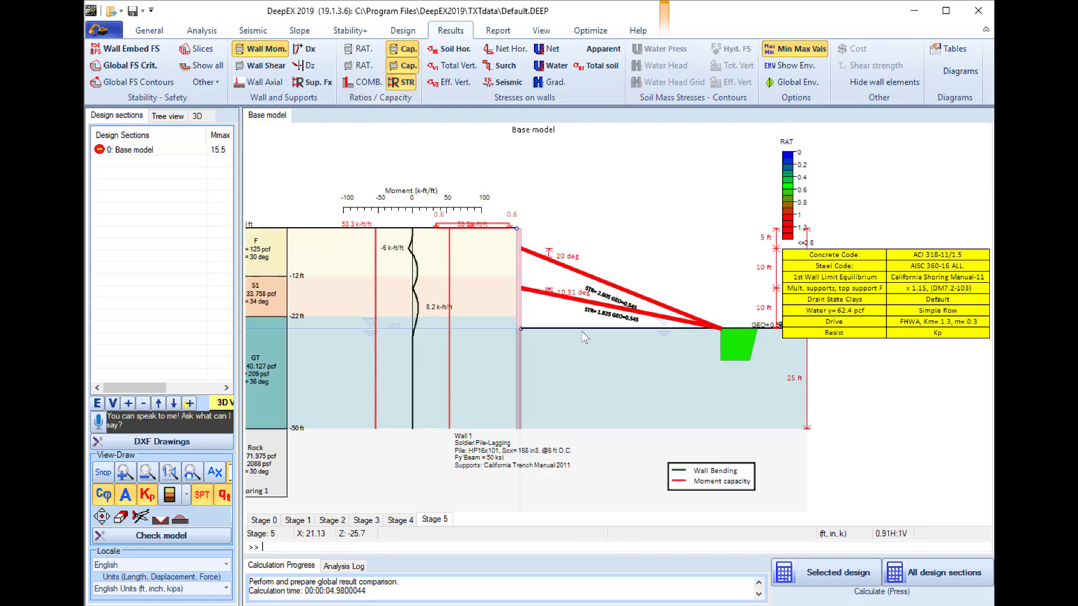
Examine the STR and GEO check ratios labelled on both rakers in Stage 5.
{"action": "scroll", "coordinate": [528, 331], "scroll_direction": "up", "scroll_amount": 3}
{"action": "mouse_move", "coordinate": [639, 355]}
{"action": "scroll", "coordinate": [639, 354], "scroll_direction": "up", "scroll_amount": 3}
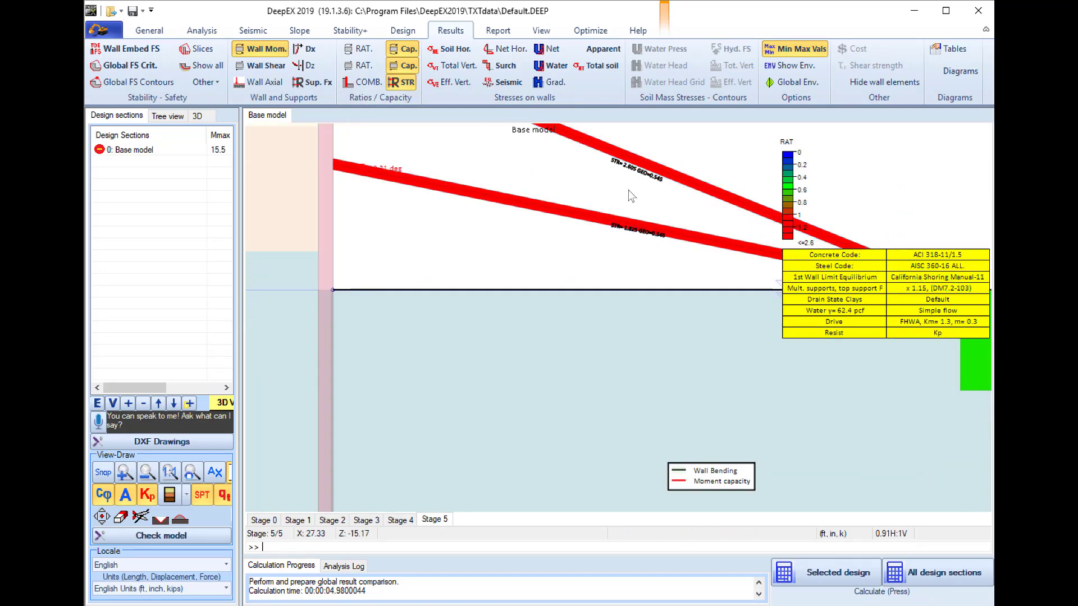
{"action": "scroll", "coordinate": [645, 224], "scroll_direction": "down", "scroll_amount": 6}
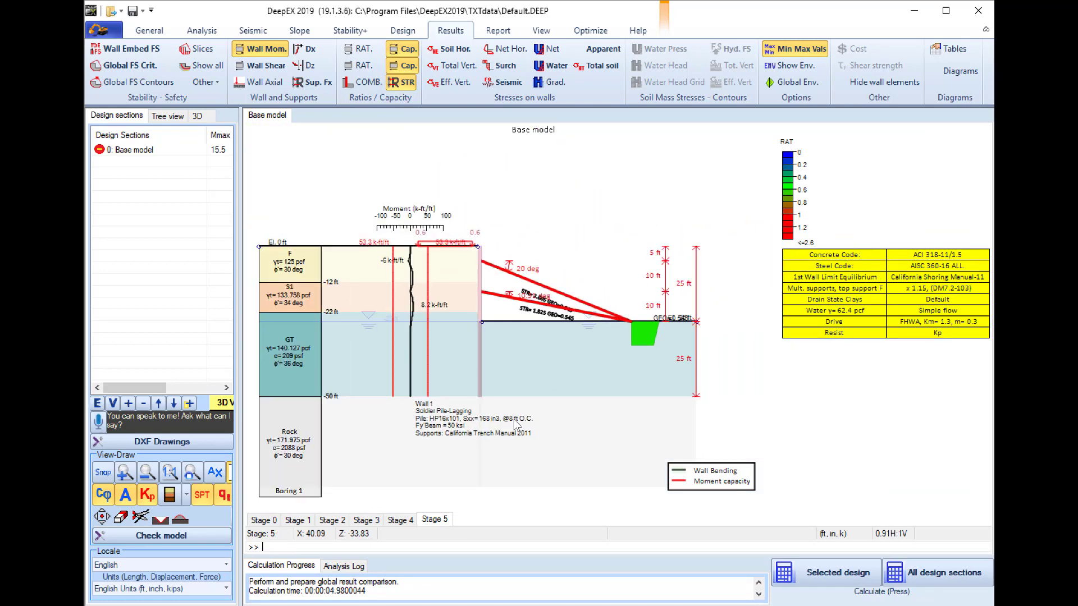
Review the wall bending moment diagram and raker checks stage by stage from Stage 1 to Stage 4.
{"action": "left_click", "coordinate": [297, 520]}
{"action": "left_click", "coordinate": [332, 521]}
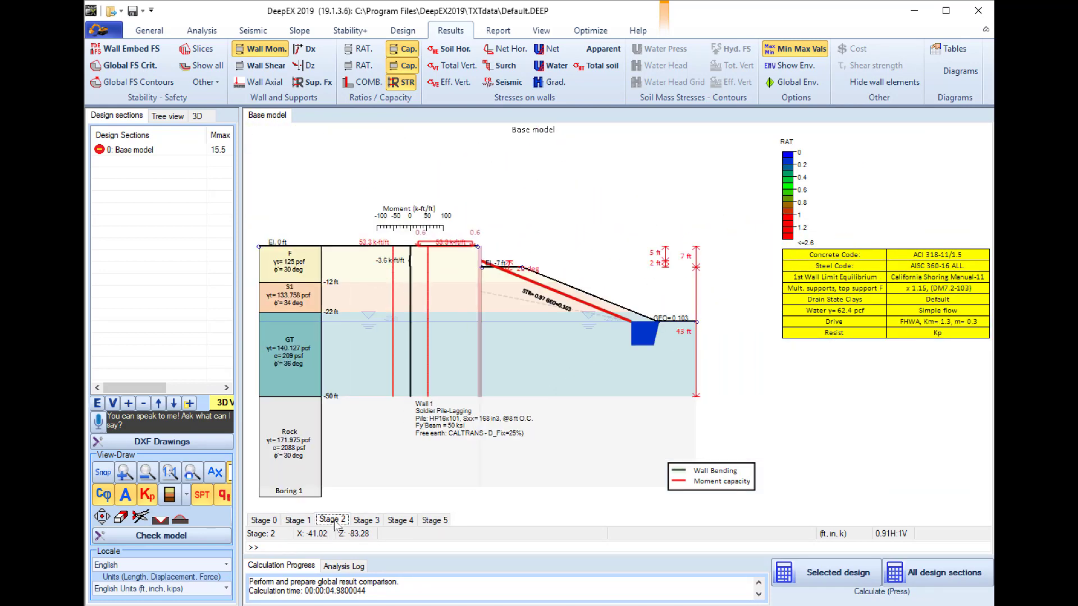
{"action": "left_click", "coordinate": [363, 521]}
{"action": "left_click", "coordinate": [399, 521]}
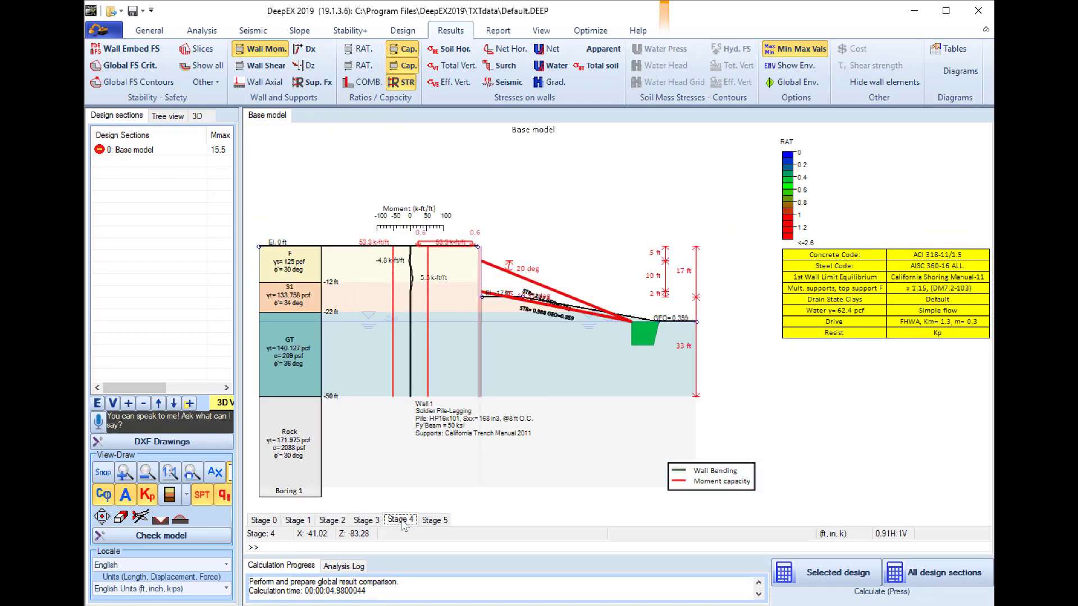
Review the wall shear diagram in Stages 4, 3 and 5, and replace it with the wall displacement diagram.
{"action": "left_click", "coordinate": [274, 67]}
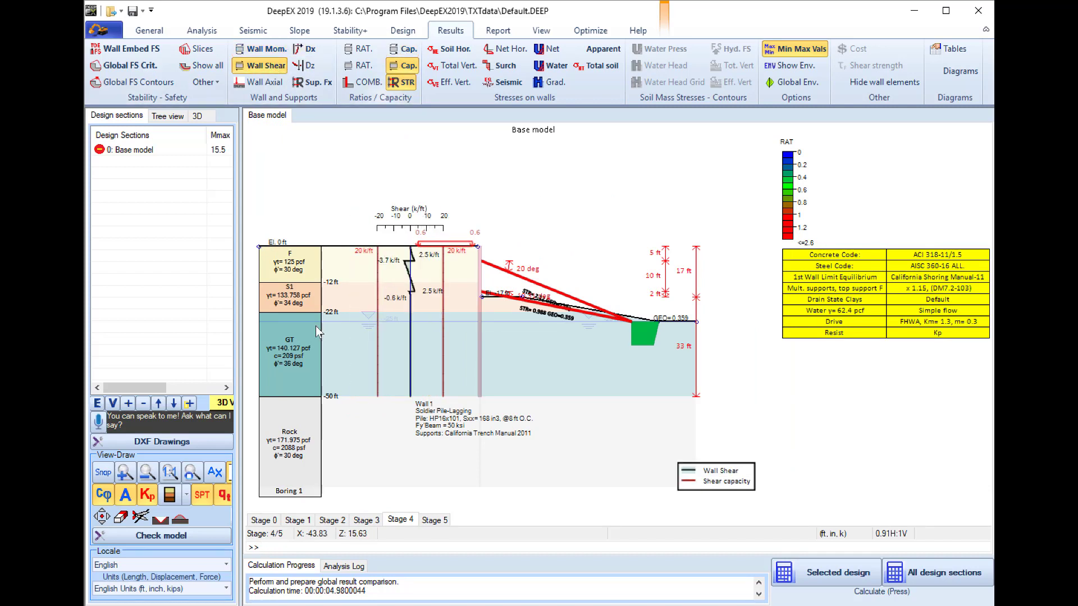
{"action": "left_click", "coordinate": [366, 521]}
{"action": "left_click", "coordinate": [434, 520]}
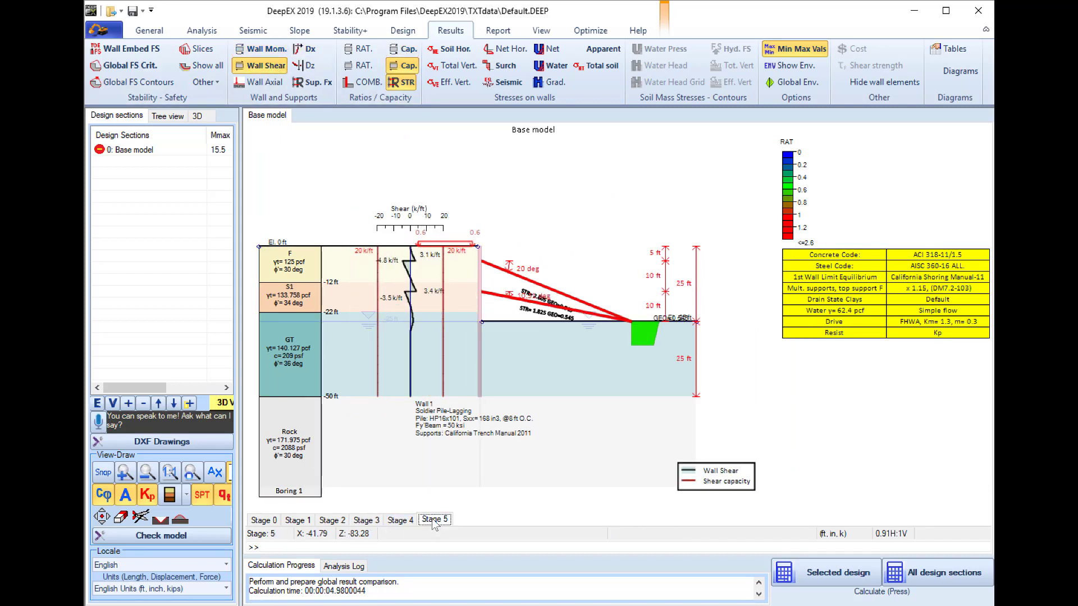
{"action": "left_click", "coordinate": [304, 49]}
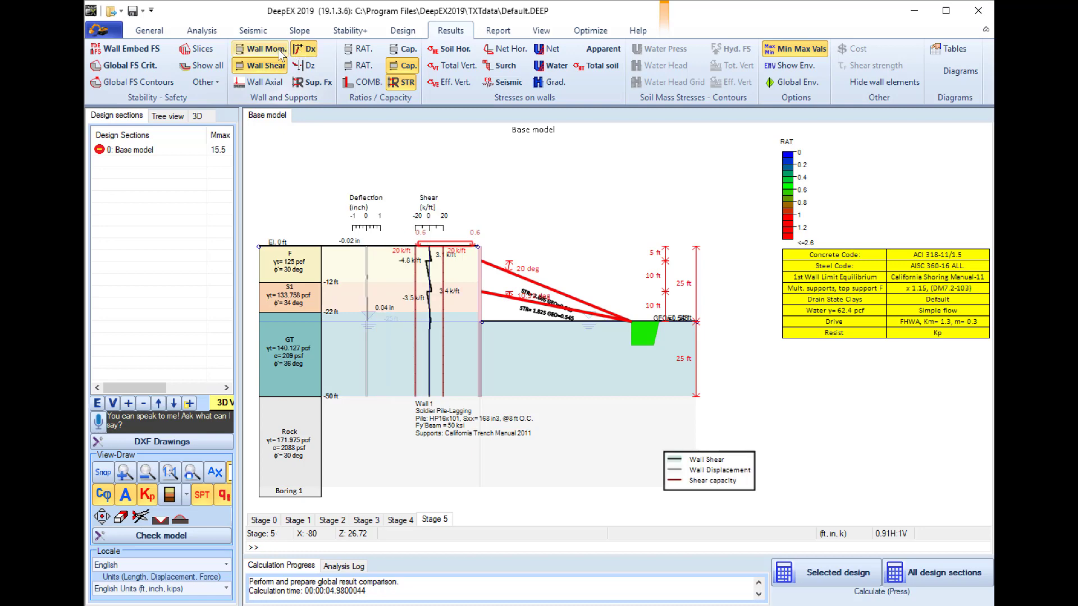
{"action": "left_click", "coordinate": [268, 66]}
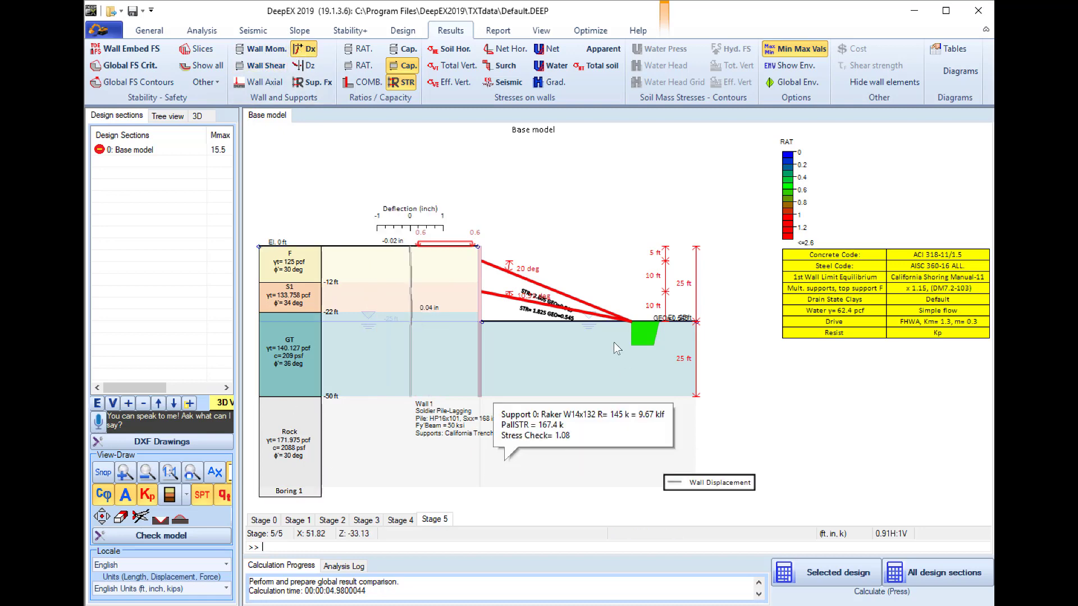
Set the soldier pile wall's depth to 45 ft in the wall data.
{"action": "scroll", "coordinate": [603, 338], "scroll_direction": "up", "scroll_amount": 2}
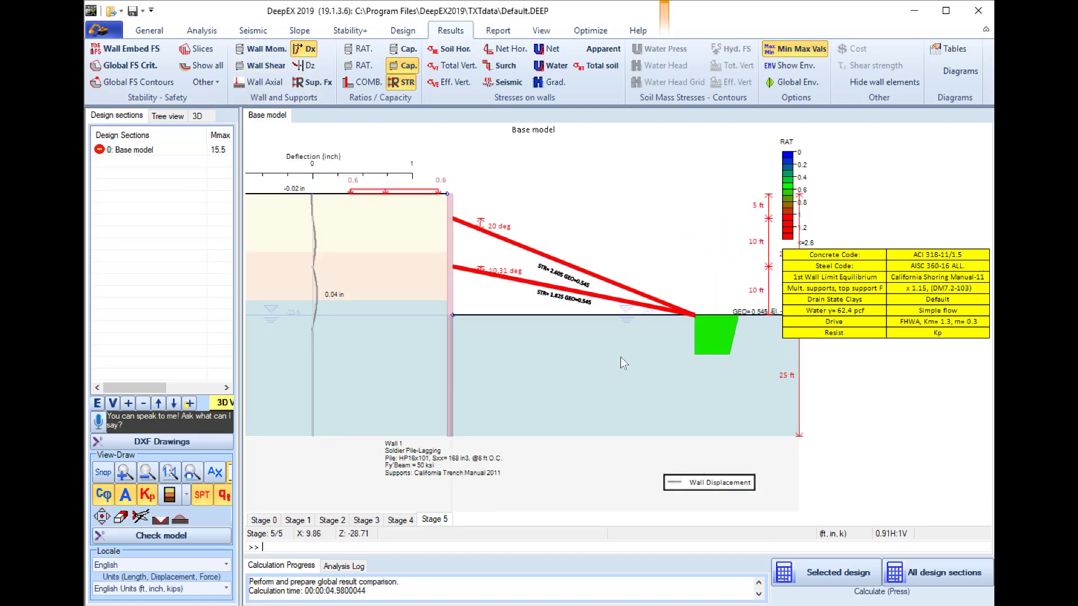
{"action": "left_click", "coordinate": [449, 371]}
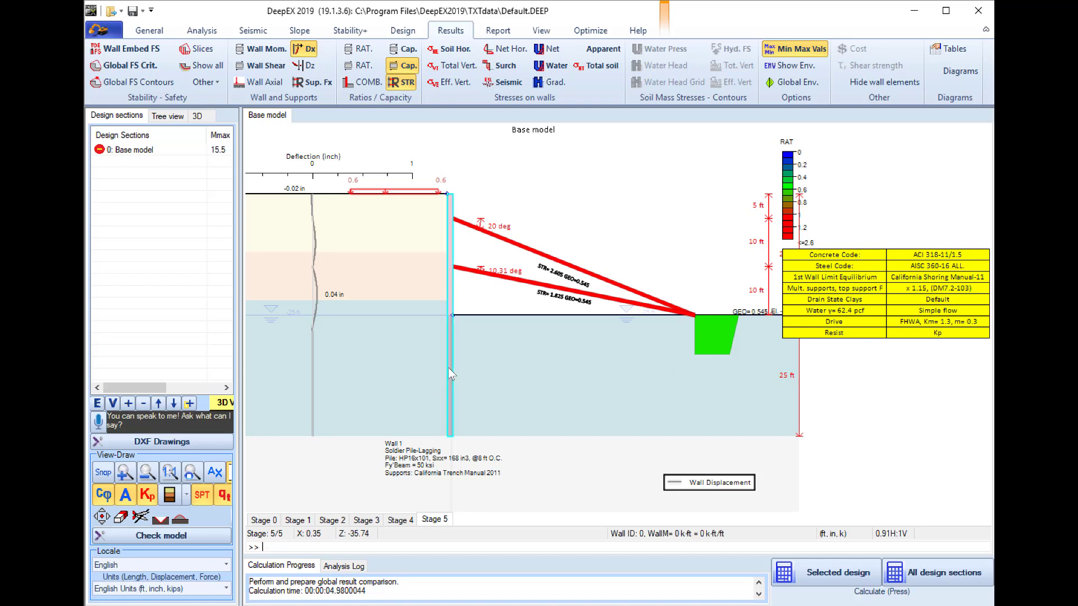
{"action": "double_click", "coordinate": [449, 372]}
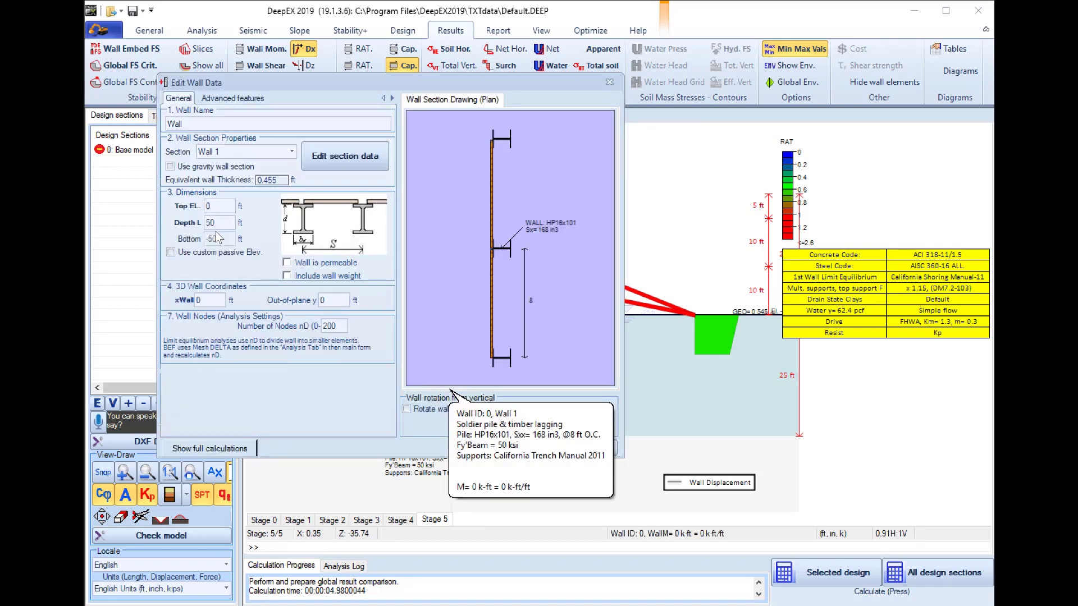
{"action": "left_click_drag", "start_coordinate": [216, 222], "coordinate": [176, 228]}
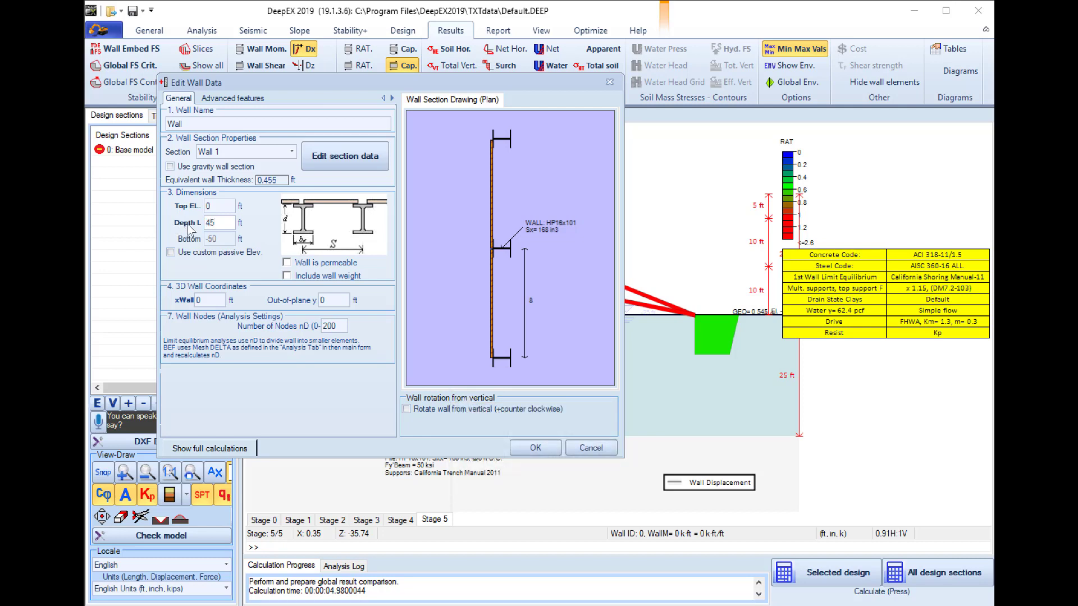
{"action": "left_click", "coordinate": [529, 442]}
{"action": "left_click", "coordinate": [548, 354]}
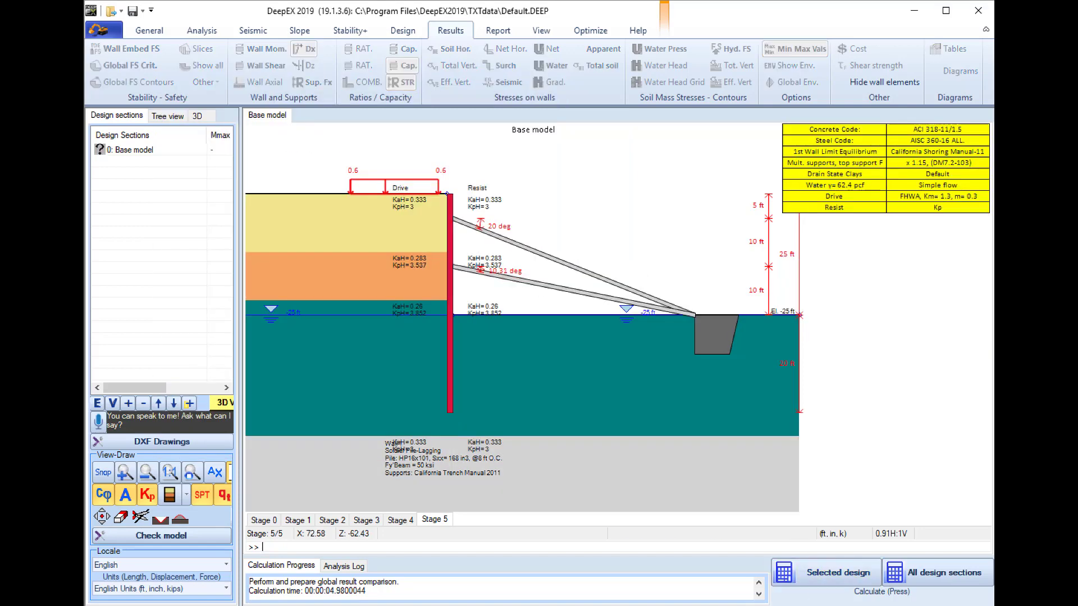
Recalculate the selected design section and examine the passive, rotation and length toe safety factors in the extended summary.
{"action": "left_click", "coordinate": [822, 569]}
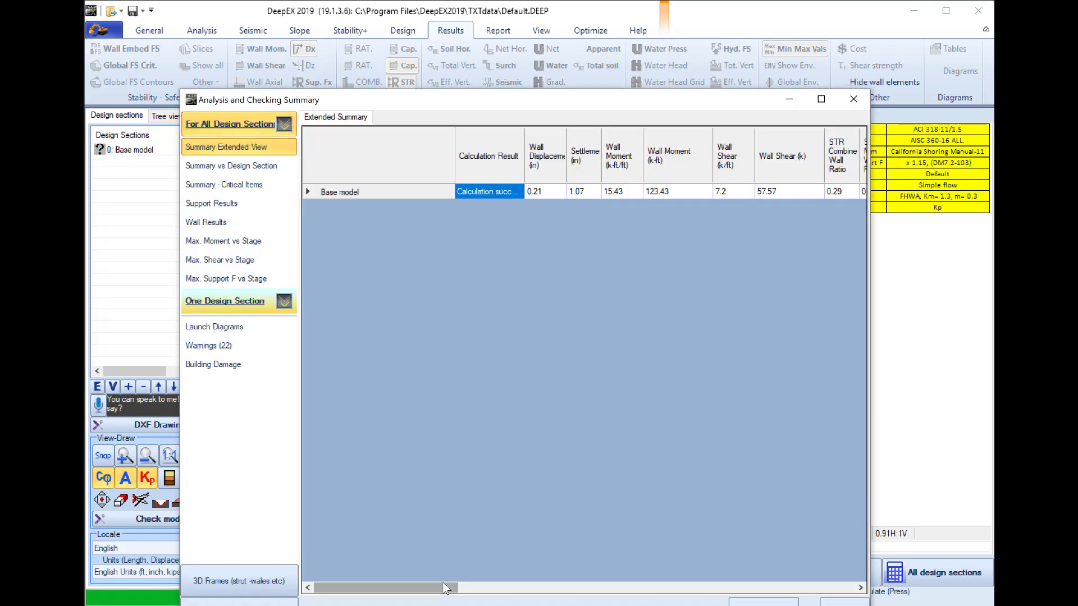
{"action": "left_click_drag", "start_coordinate": [438, 587], "coordinate": [671, 578]}
{"action": "left_click_drag", "start_coordinate": [678, 515], "coordinate": [678, 515]}
{"action": "left_click_drag", "start_coordinate": [716, 192], "coordinate": [656, 192]}
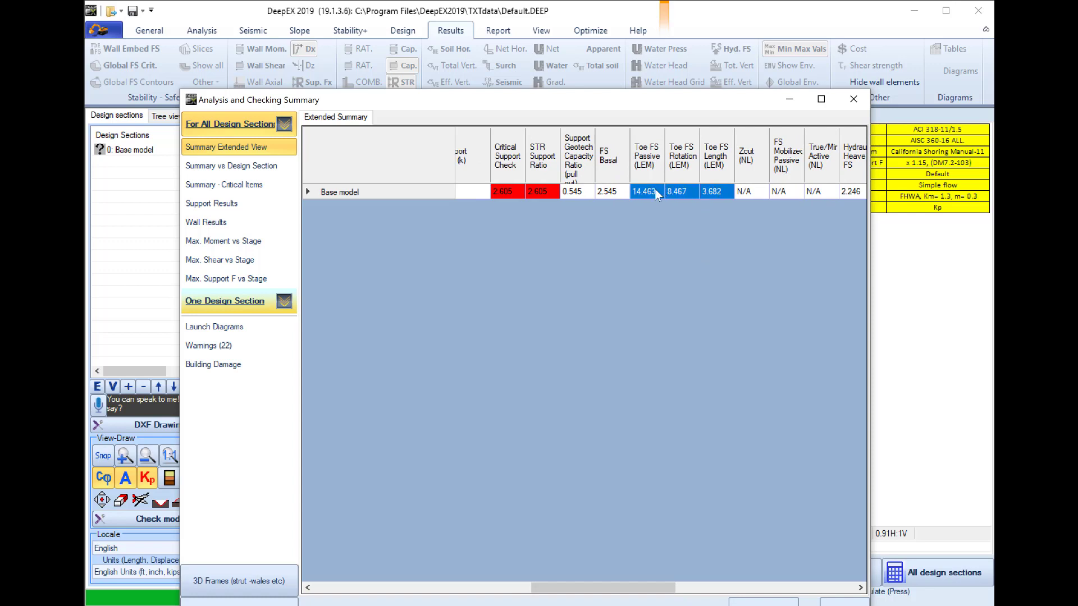